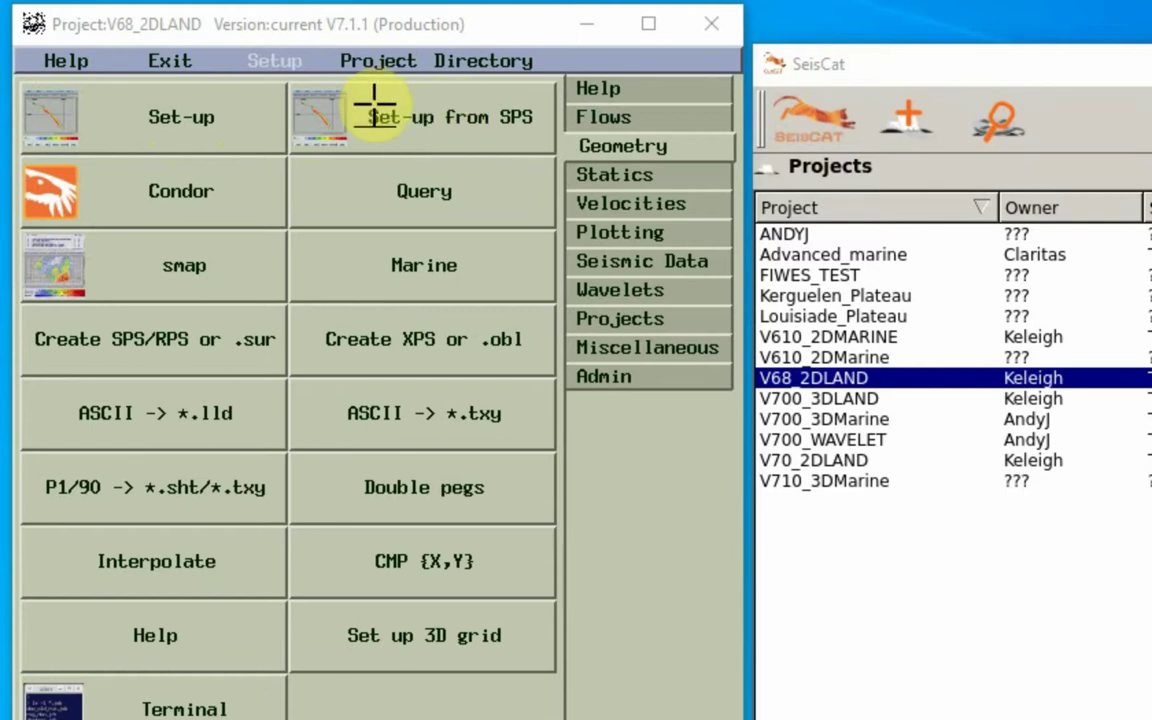
Step: Set the SPS import parameters: Line-ID Video_test, SPS version 2.1, 2-D survey Yes
click(418, 120)
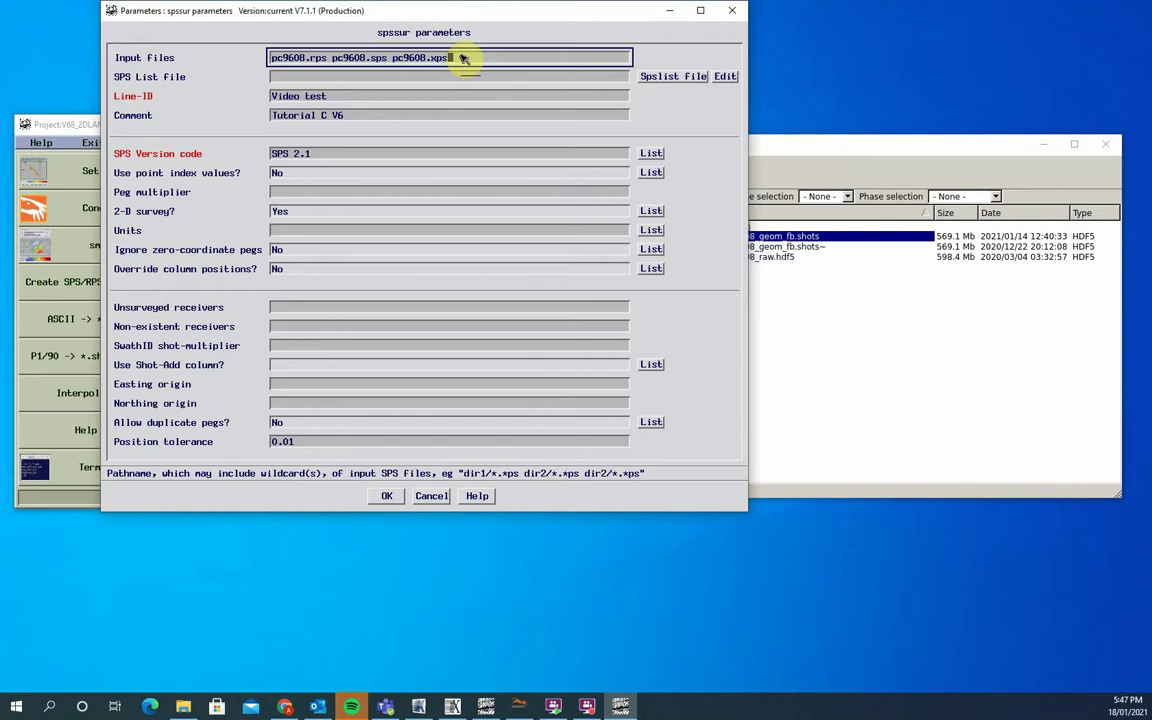
click(314, 99)
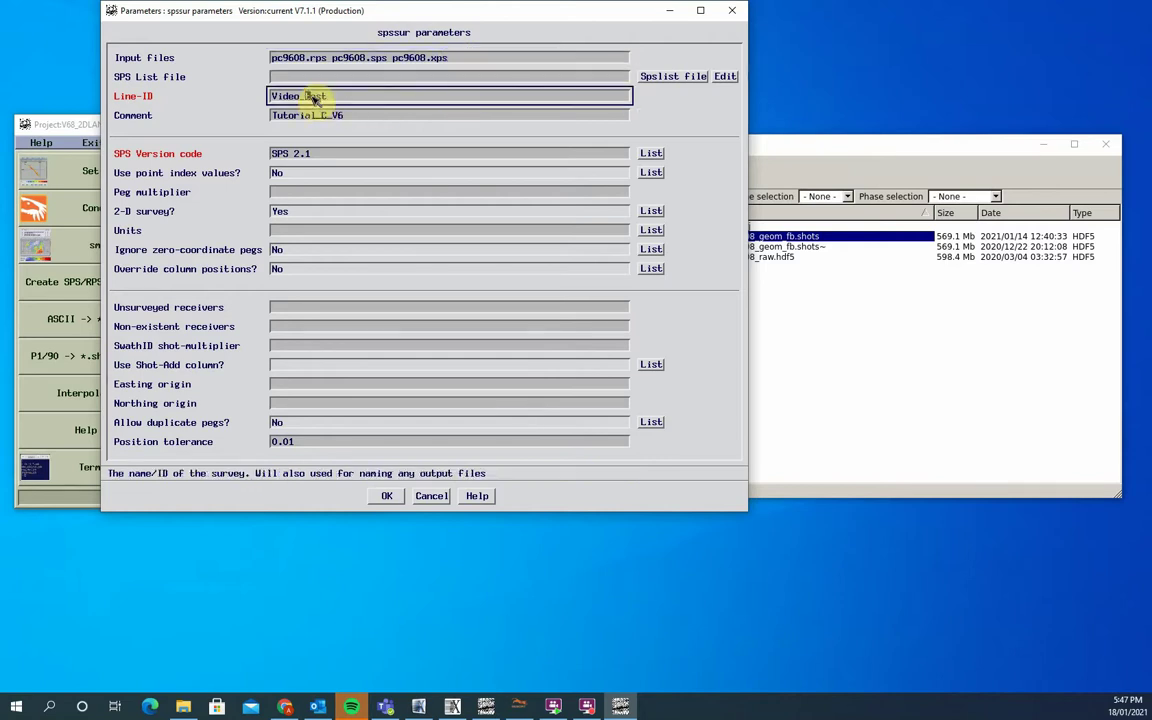
key(BackSpace)
text(_)
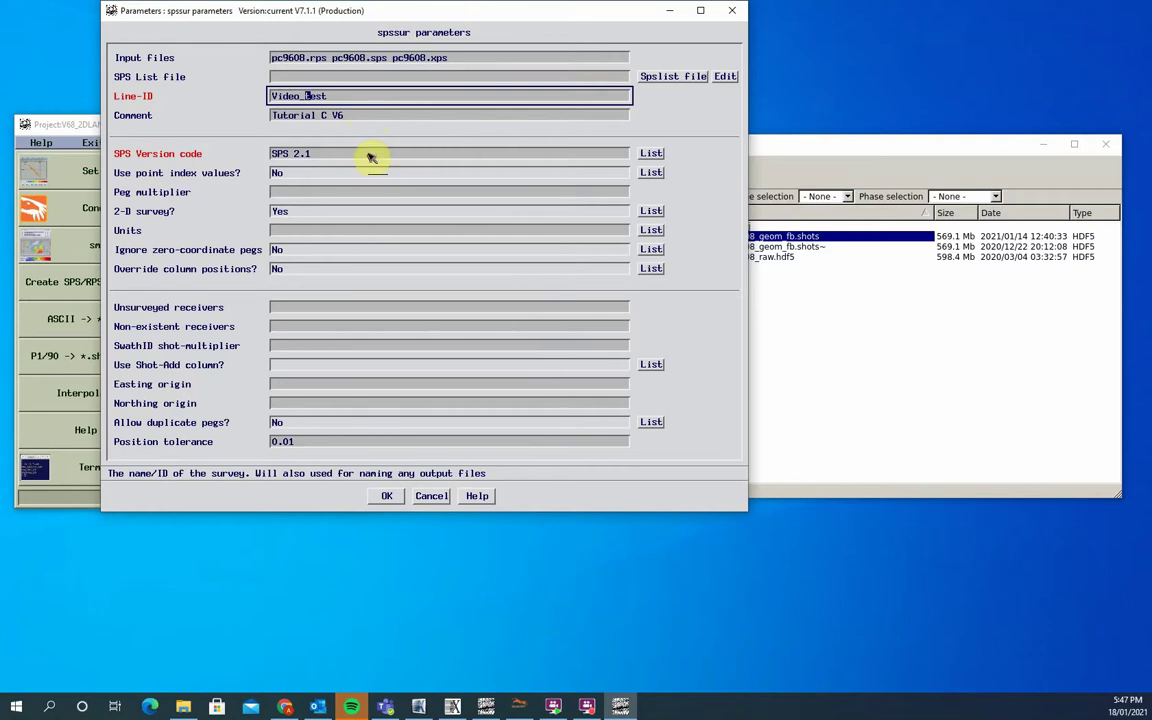
click(652, 153)
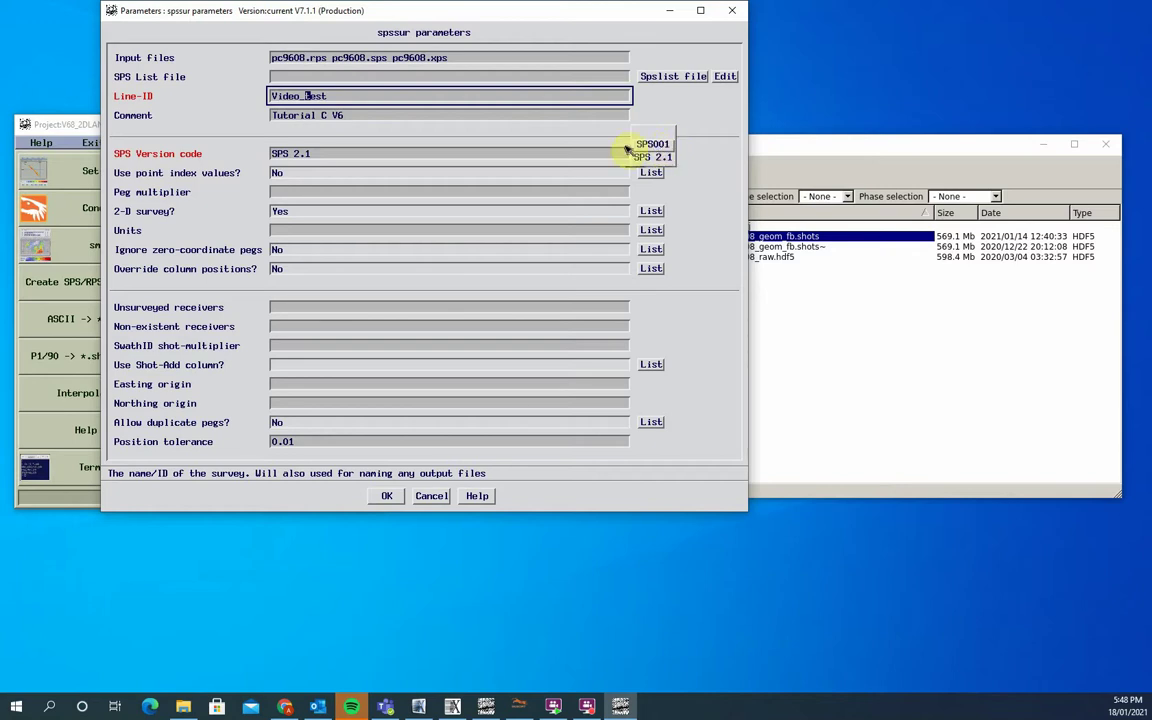
click(364, 176)
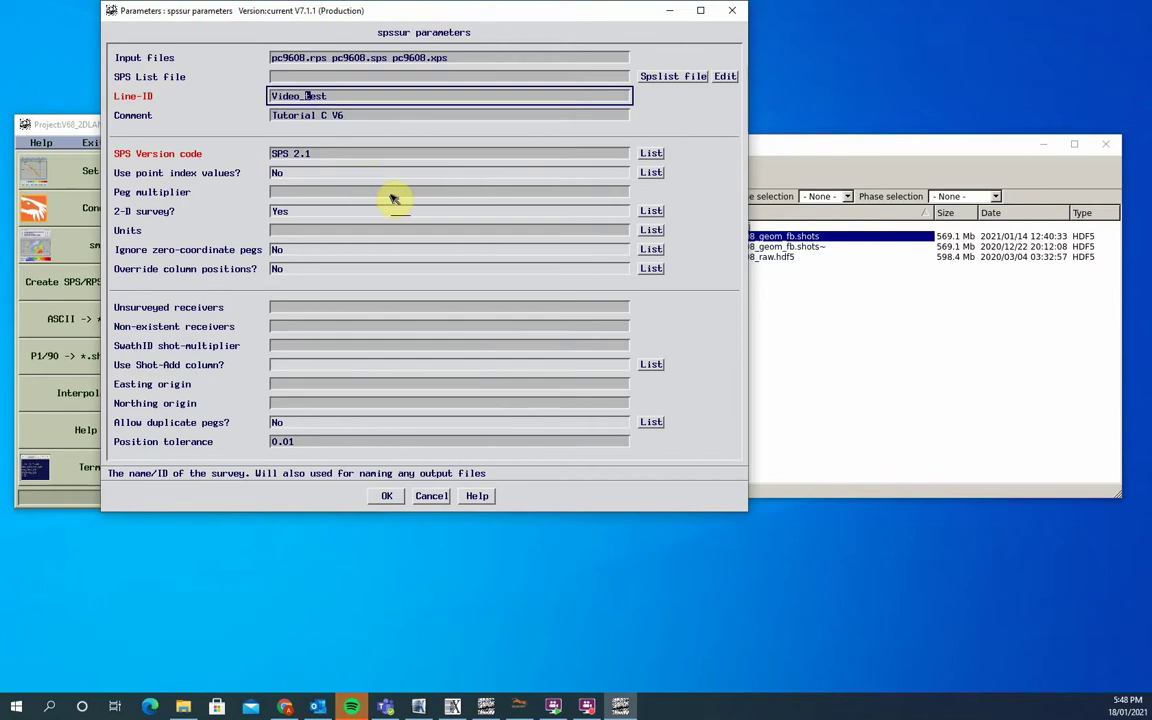
click(344, 213)
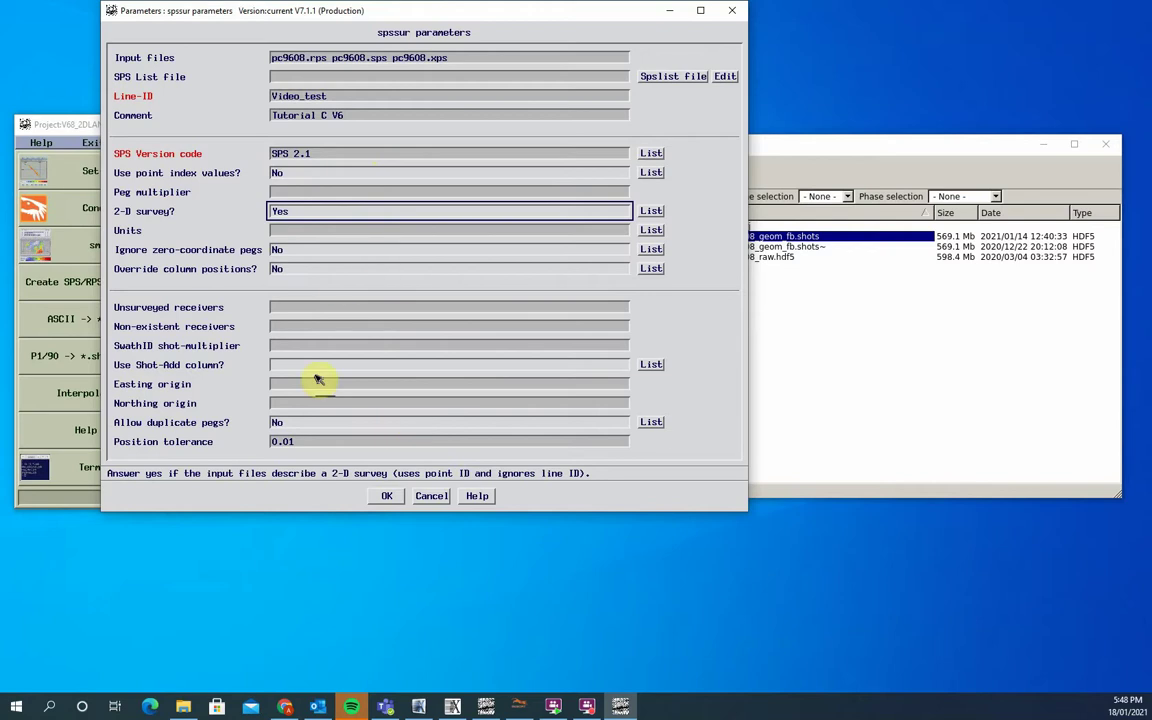
click(387, 496)
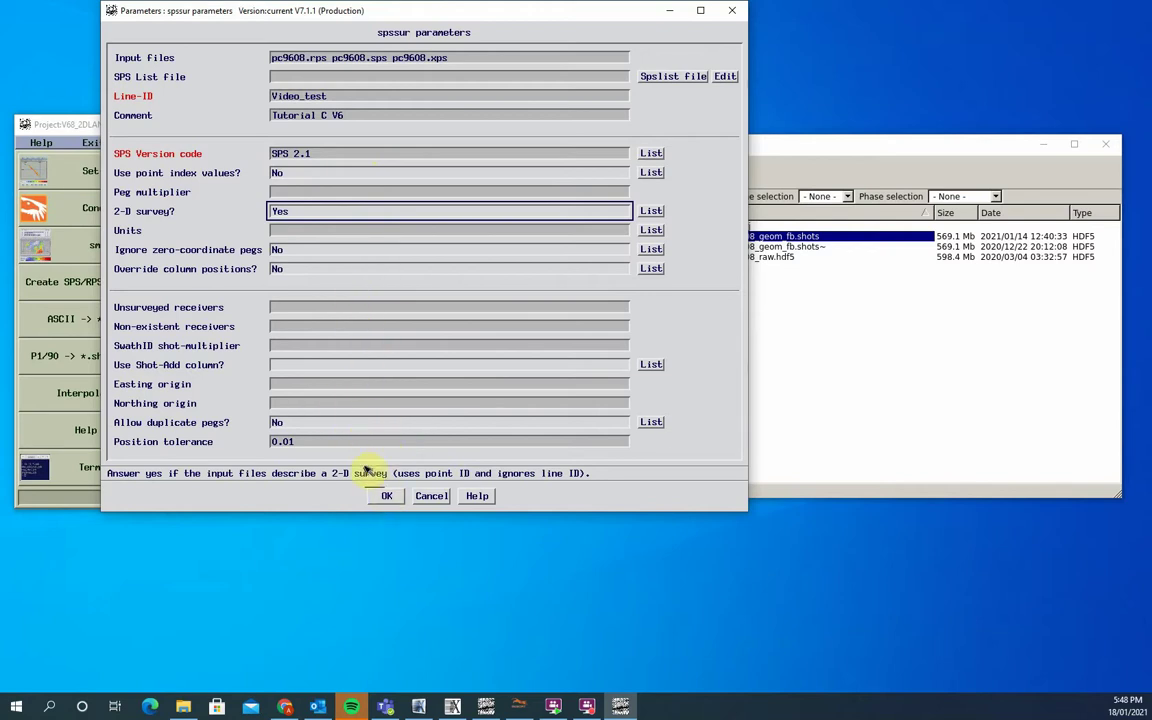
Step: Read the pc9608 SPS files and continue past the summary of 1092 pegs, 221 shots and 480 channels
click(388, 496)
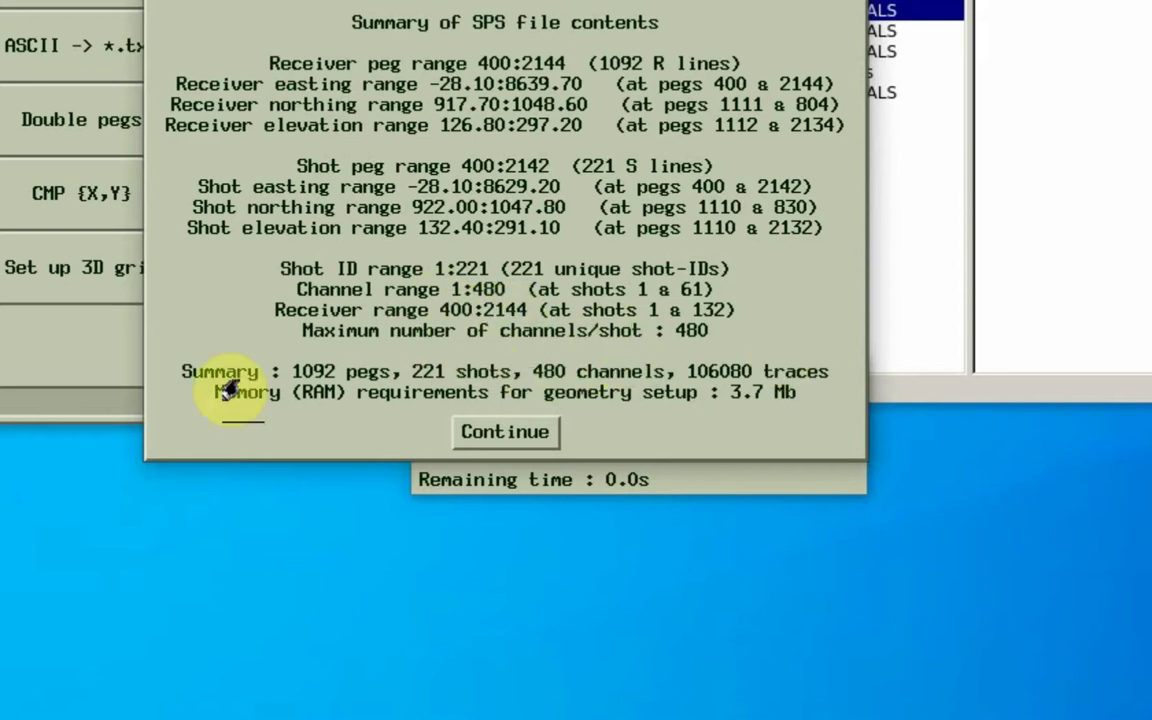
click(479, 440)
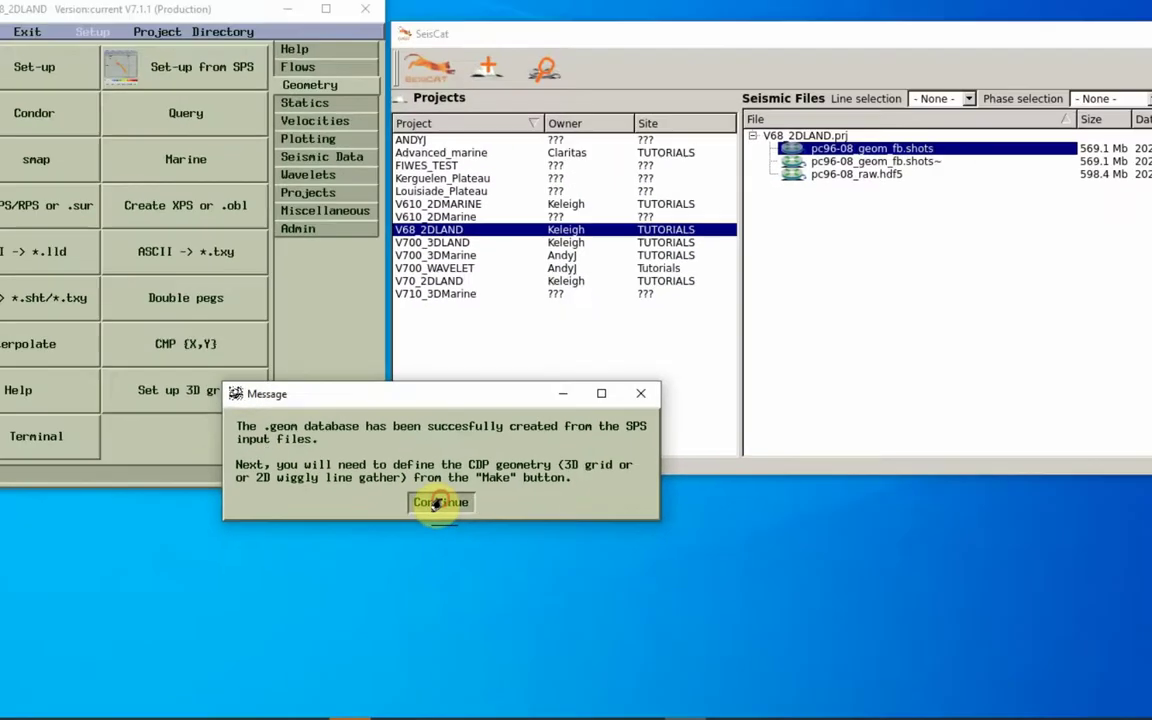
Step: Acknowledge the database-created message to display the line's elevation profile from 137 to 287
click(482, 449)
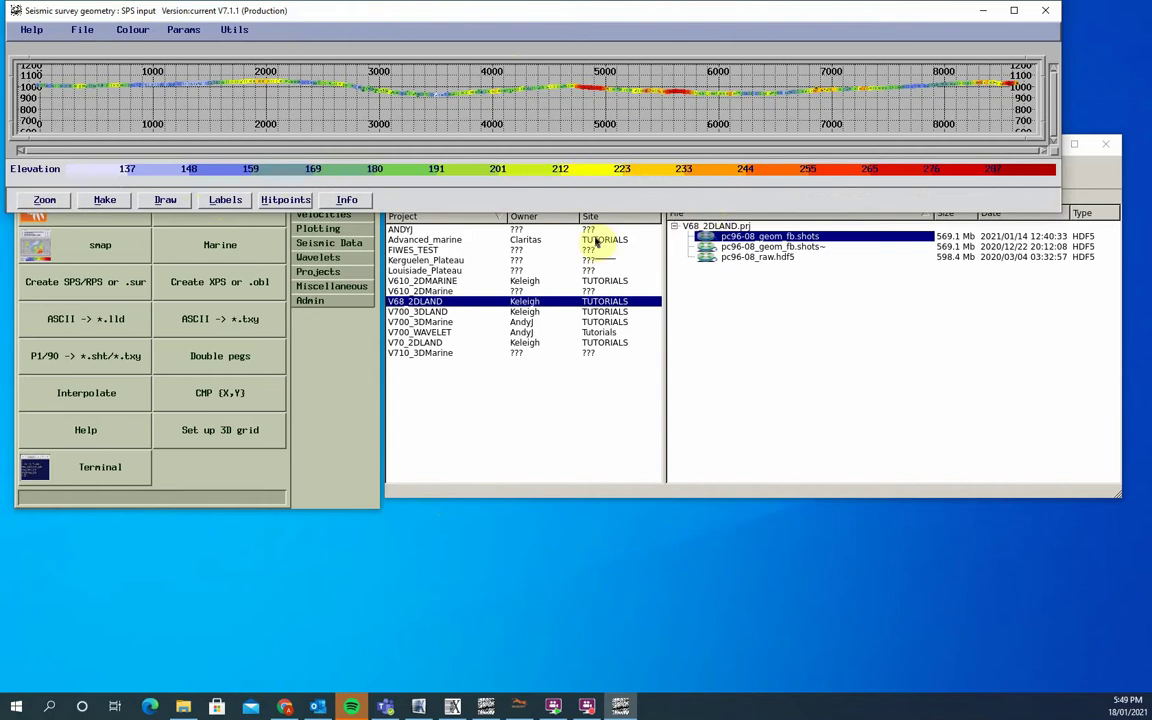
click(340, 199)
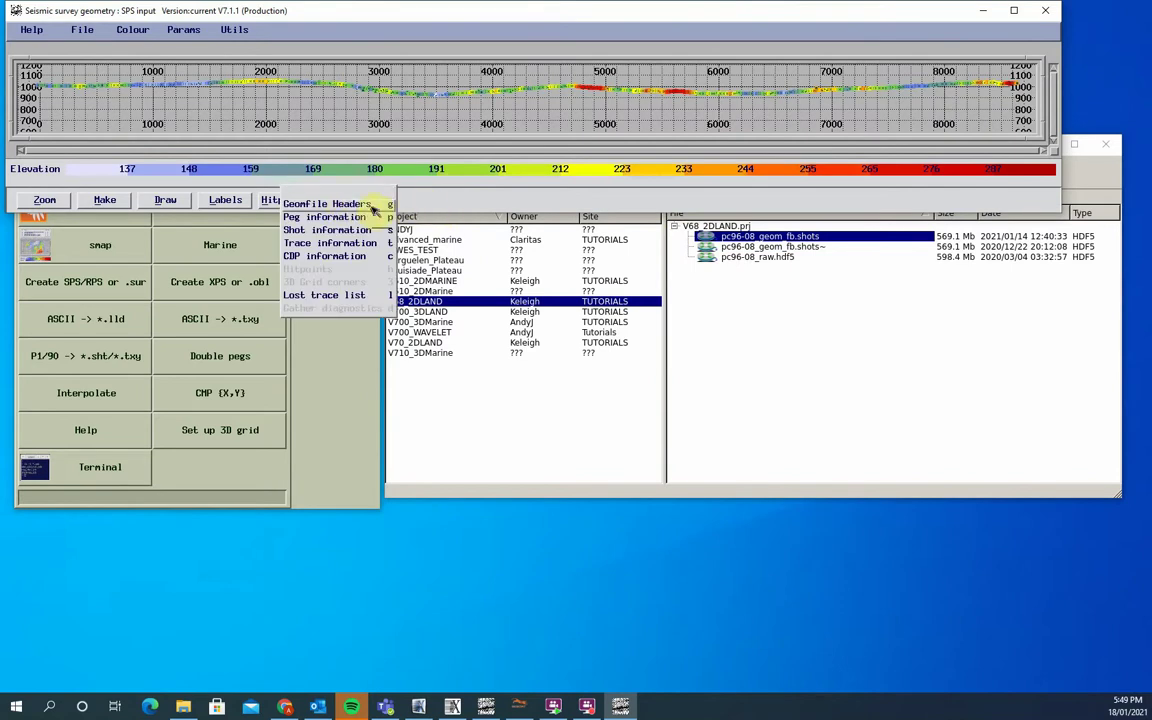
click(362, 207)
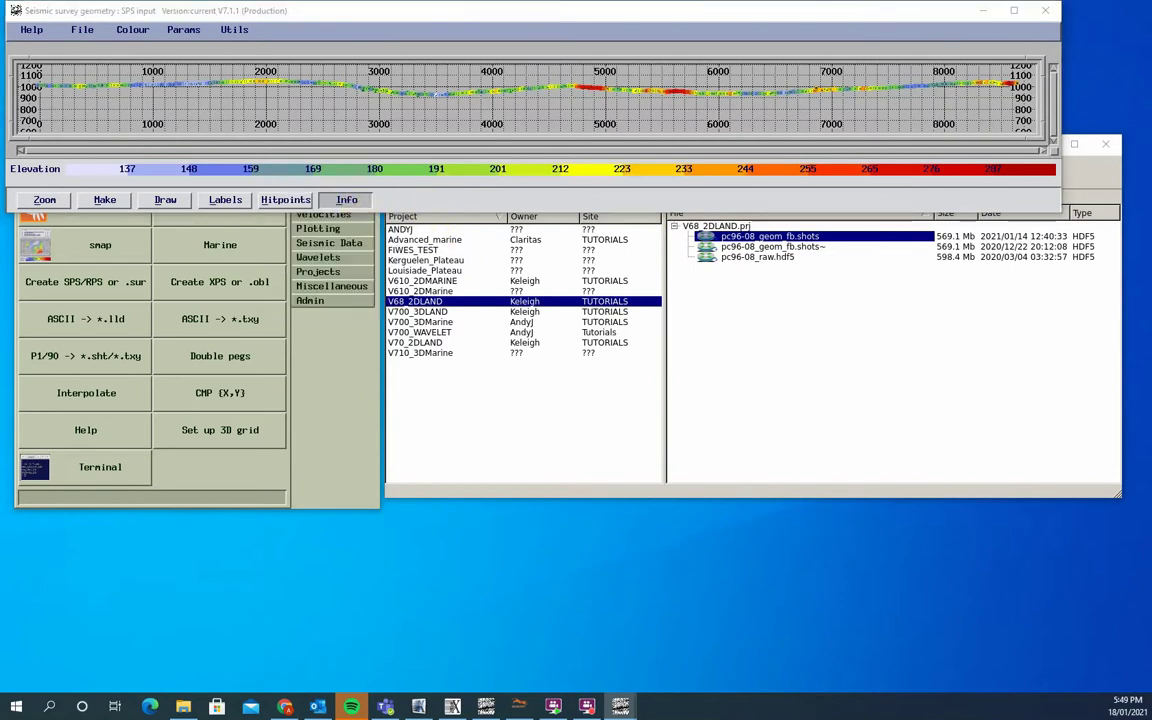
drag(805, 206, 733, 219)
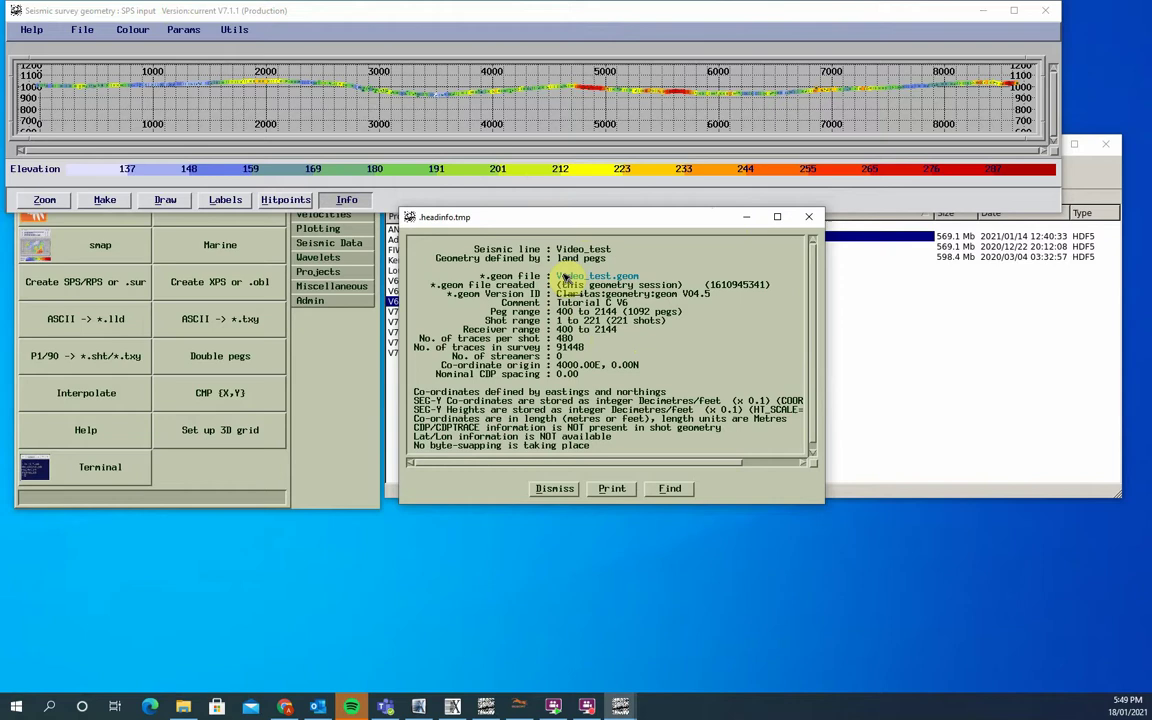
click(556, 489)
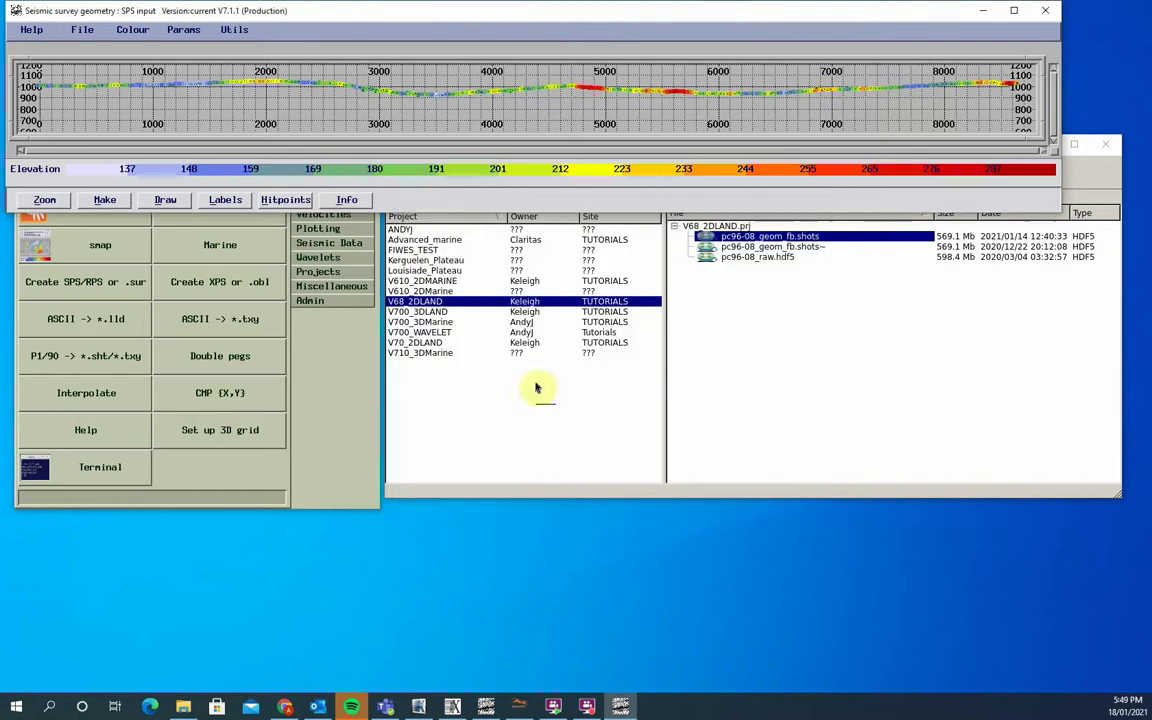
click(346, 199)
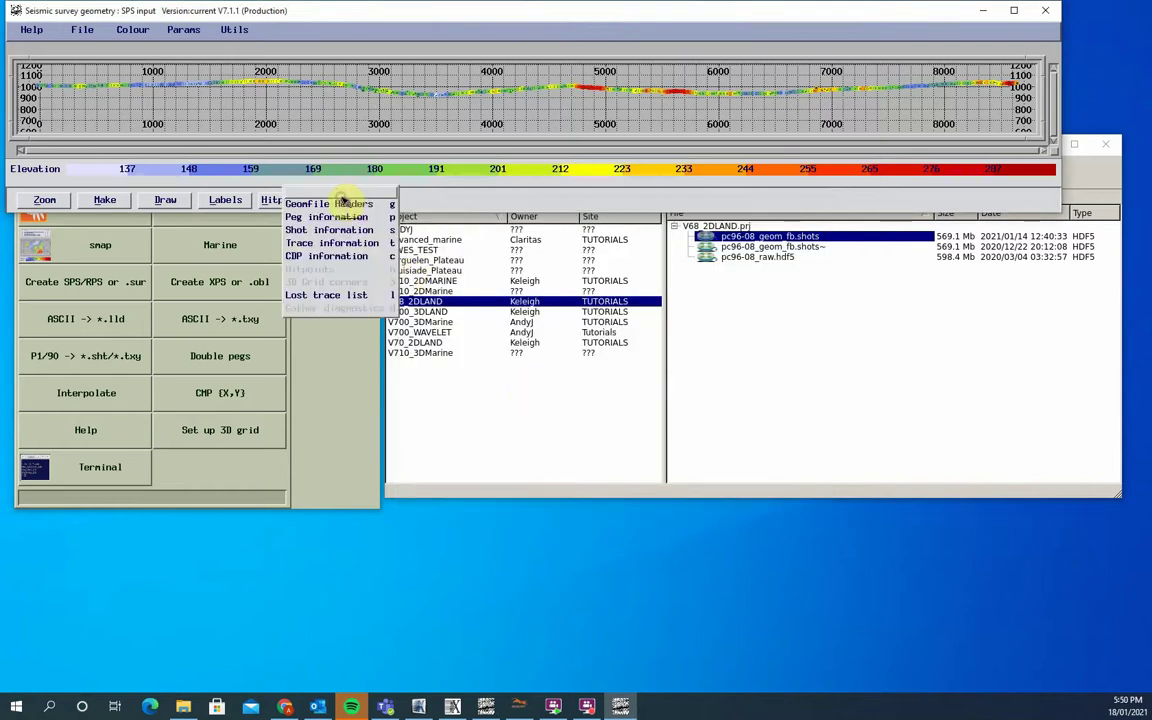
click(314, 195)
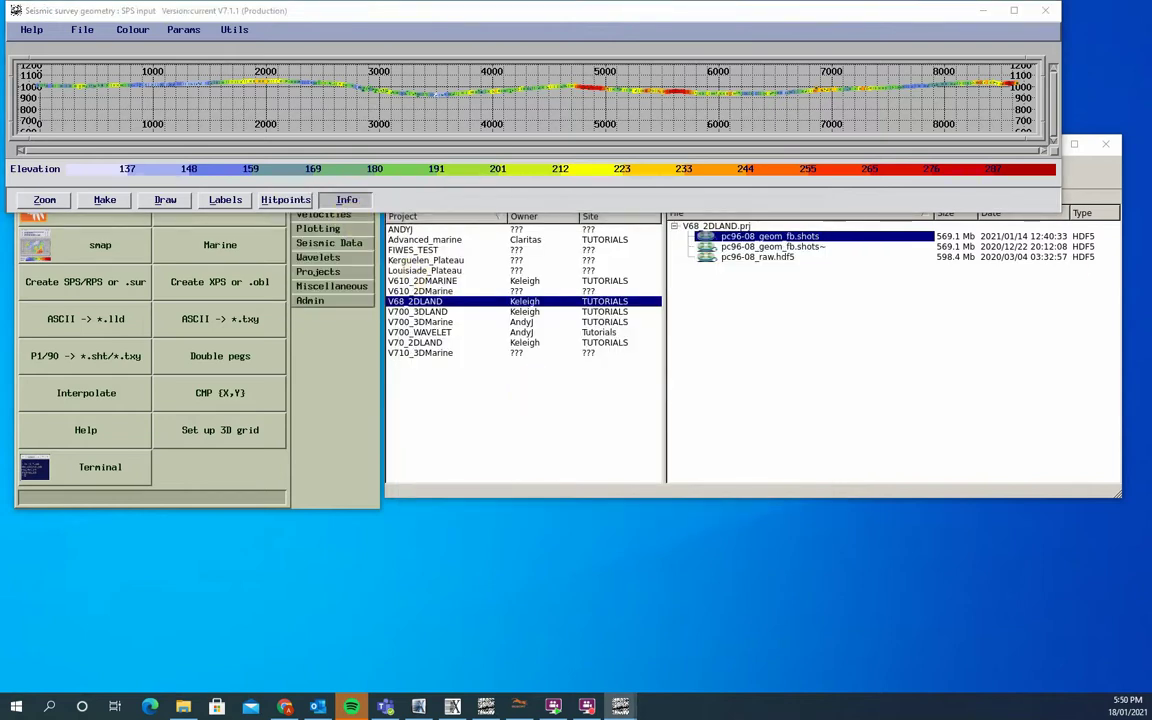
drag(960, 330, 504, 290)
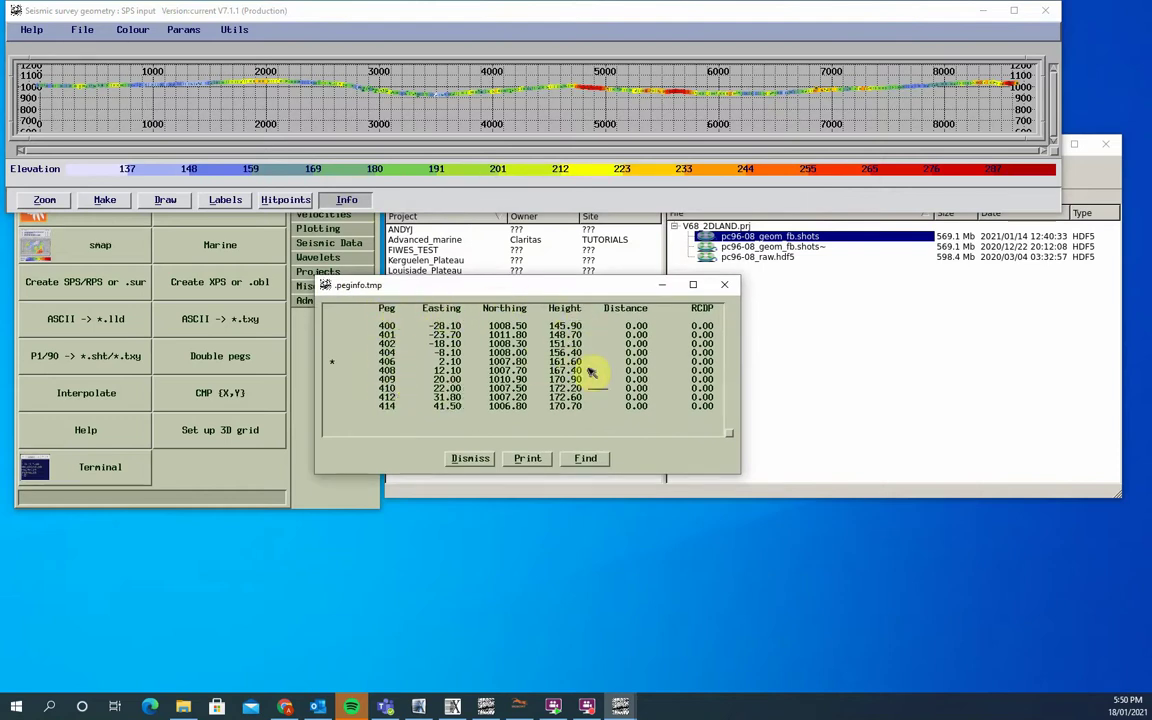
click(467, 461)
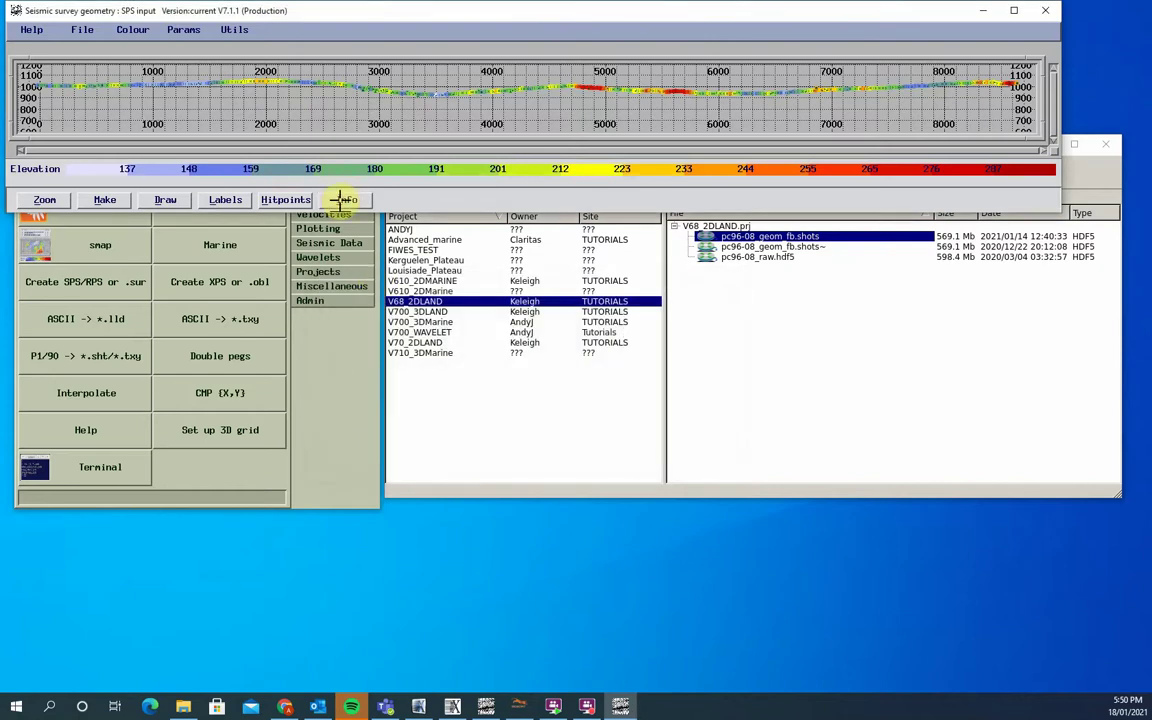
click(341, 199)
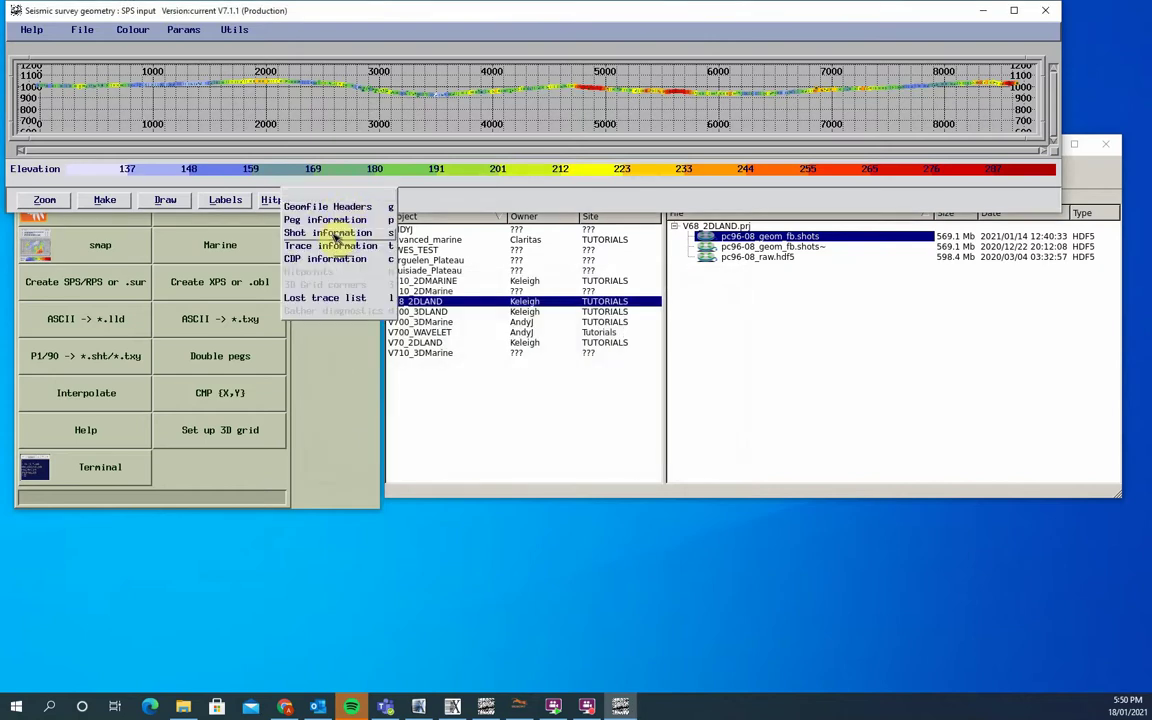
click(337, 233)
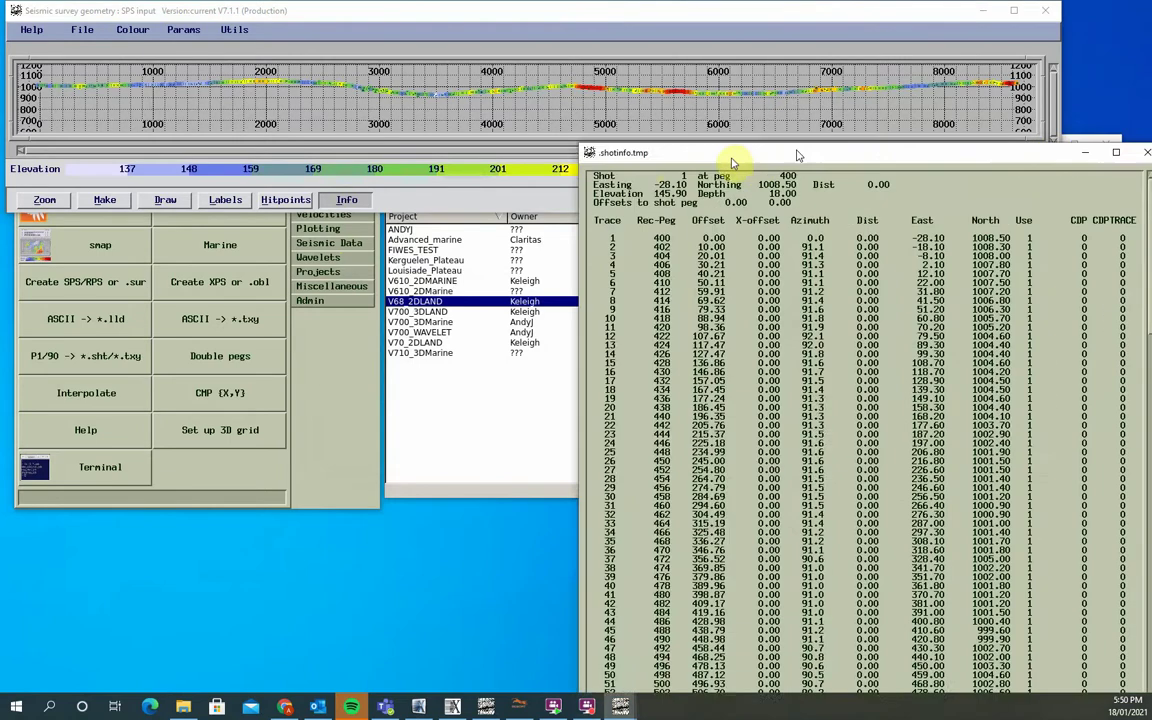
drag(846, 149, 560, 206)
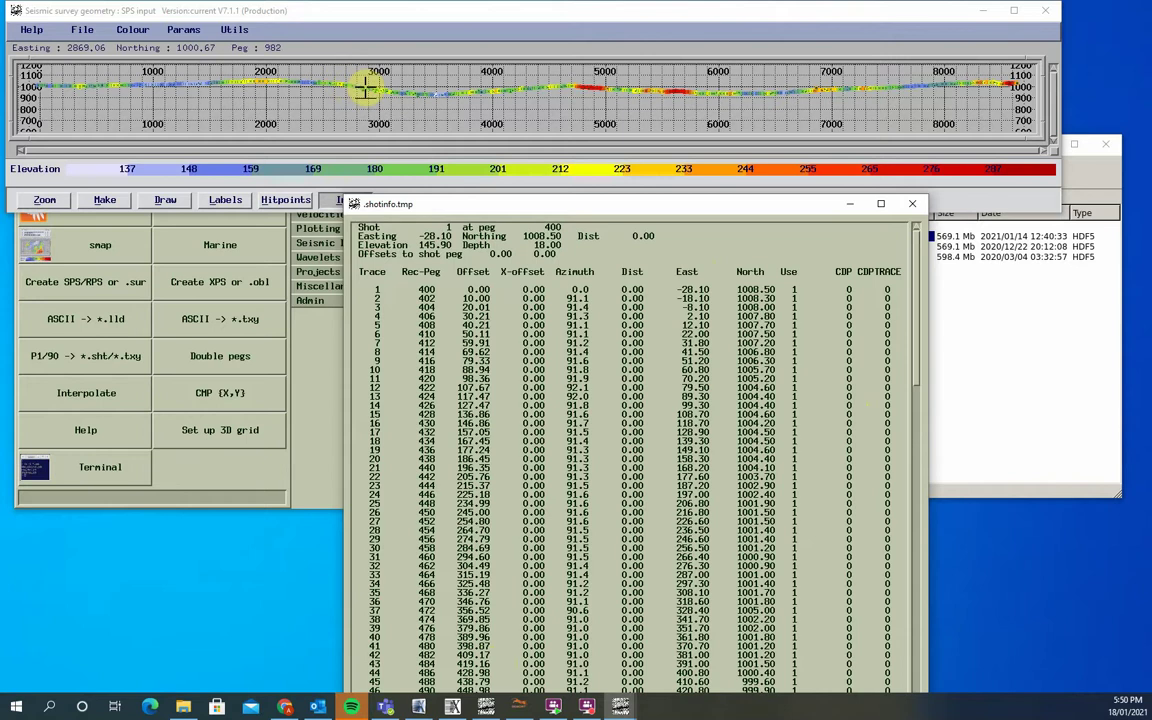
click(366, 88)
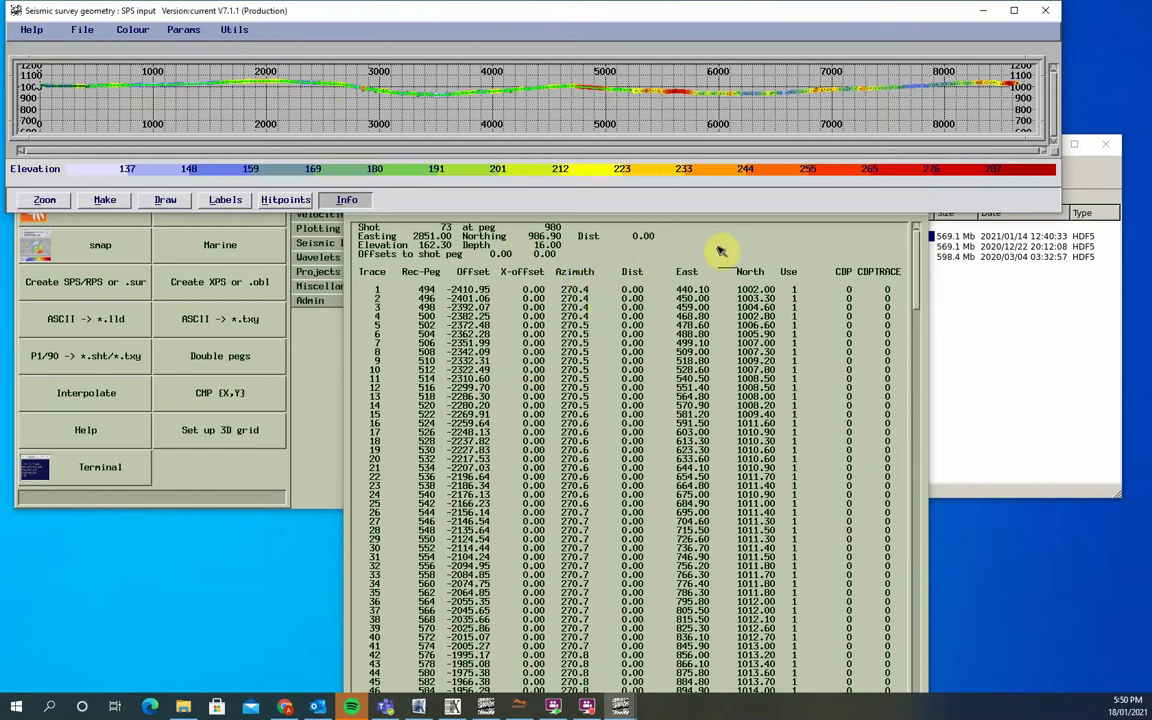
click(647, 222)
drag(647, 213, 651, 47)
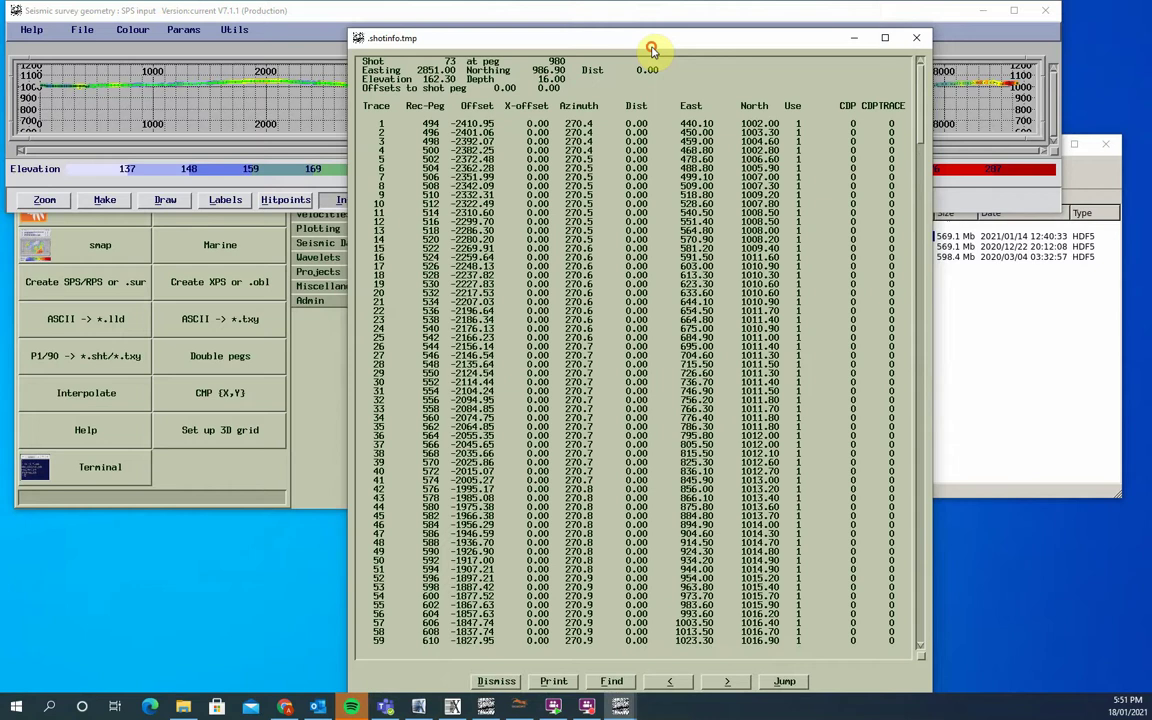
click(497, 681)
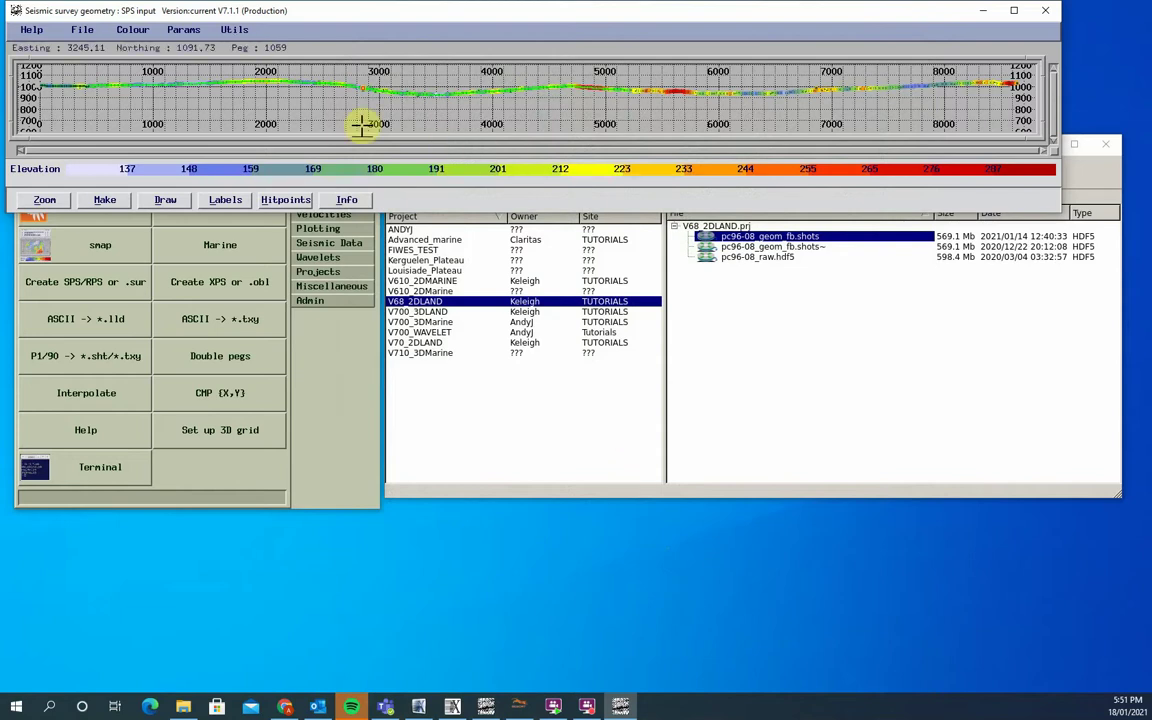
Step: Redraw the elevation profile with the shot positions marked along it
click(165, 199)
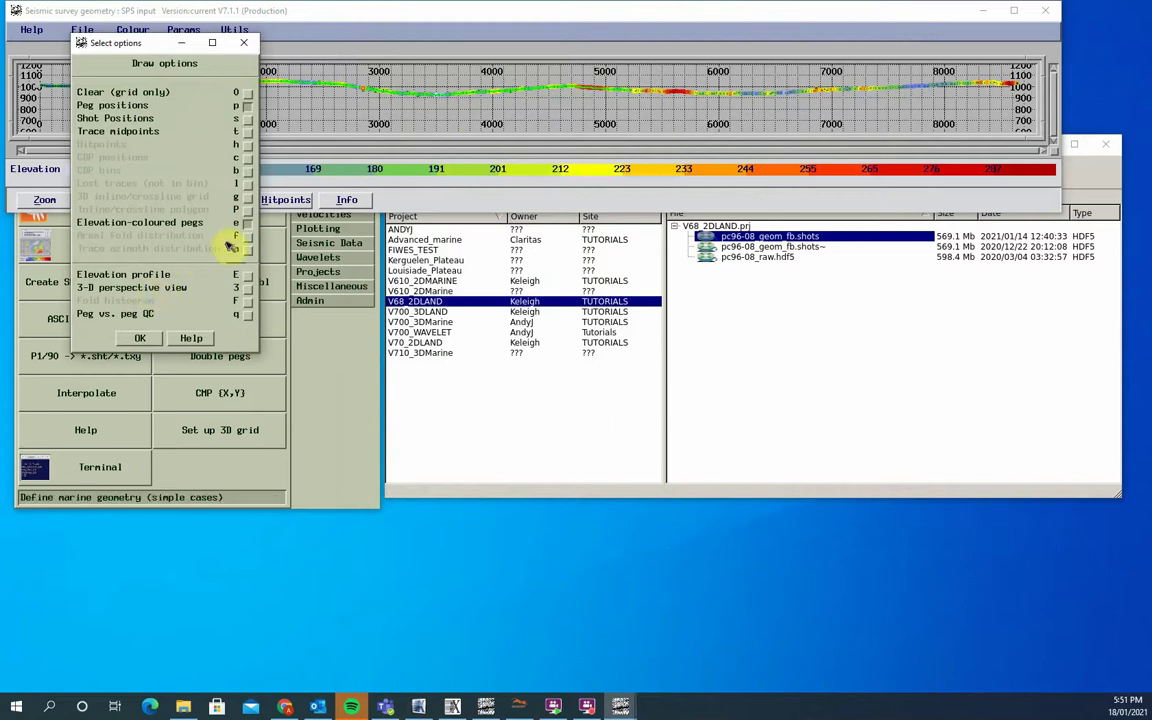
click(131, 340)
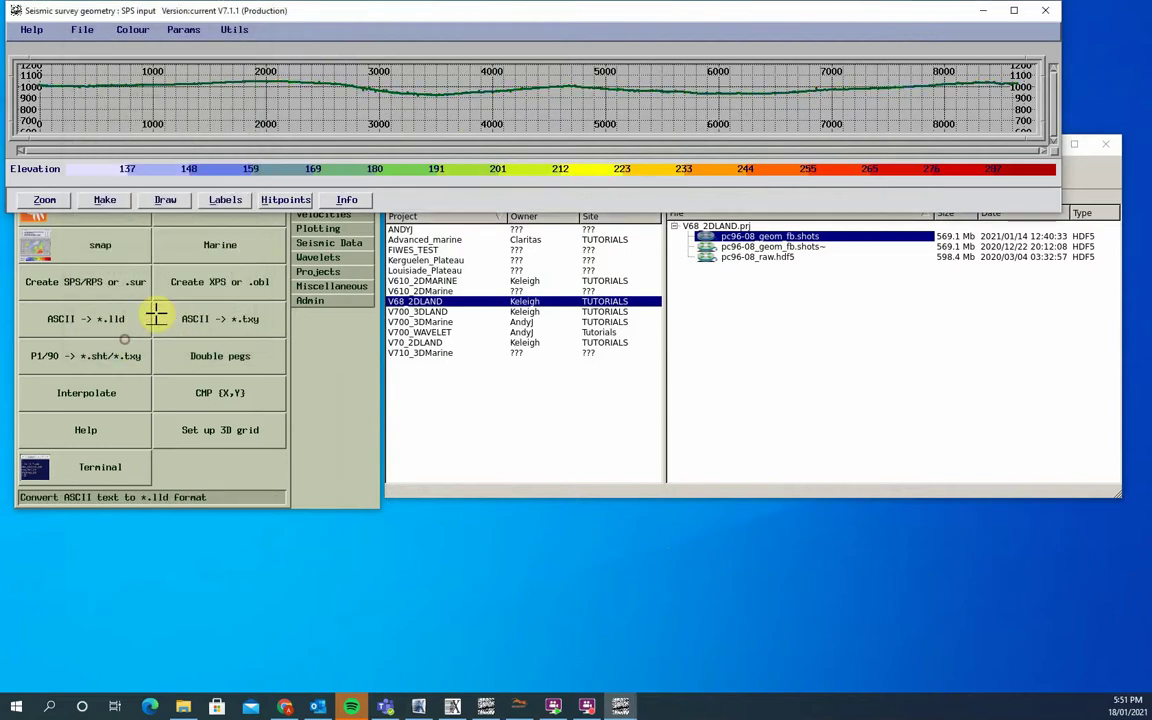
click(171, 199)
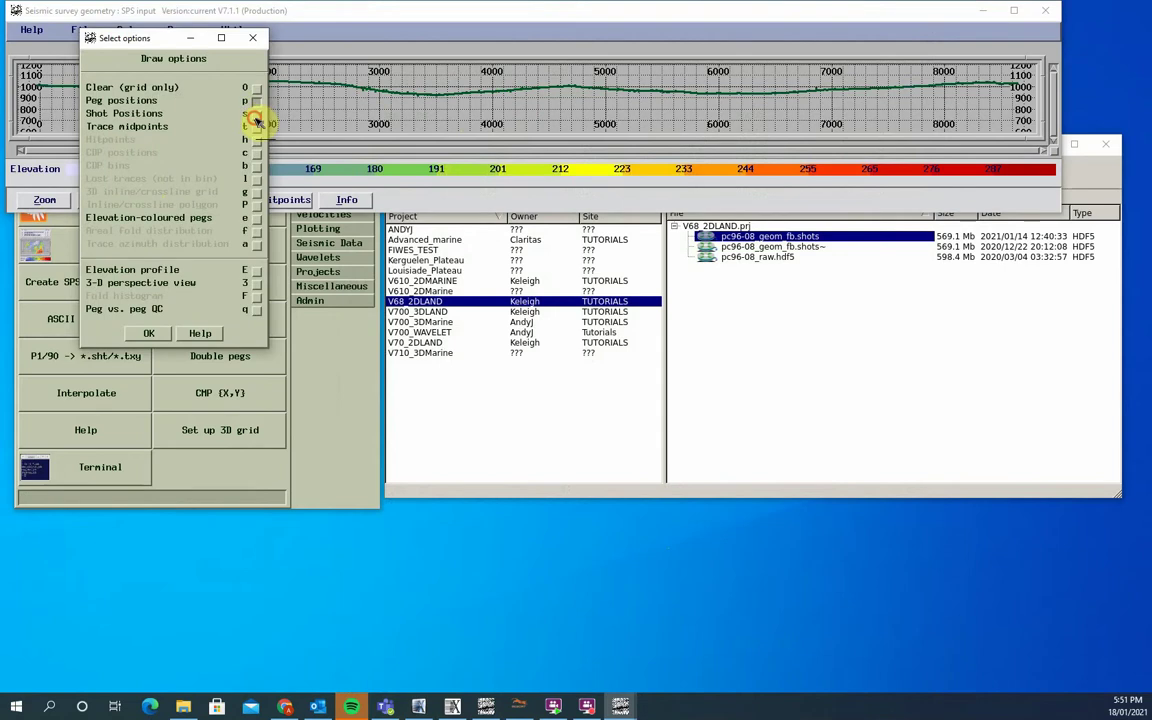
click(142, 335)
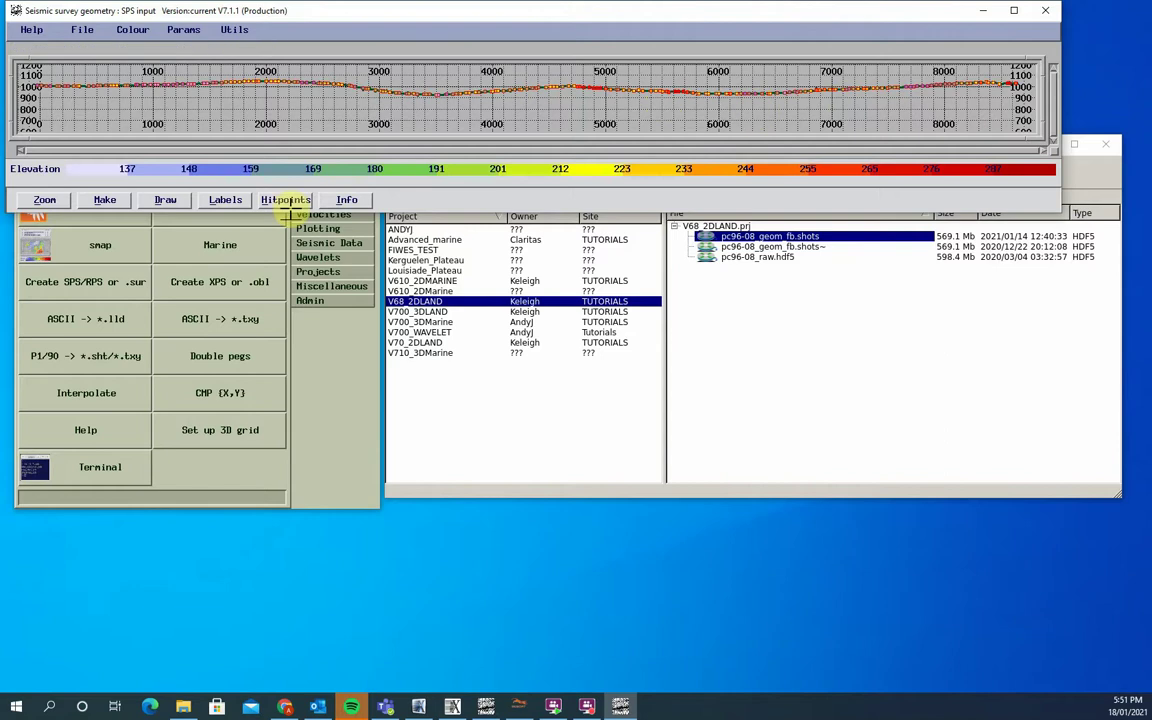
Step: Add the offset-coloured trace midpoints to the profile plot
click(161, 199)
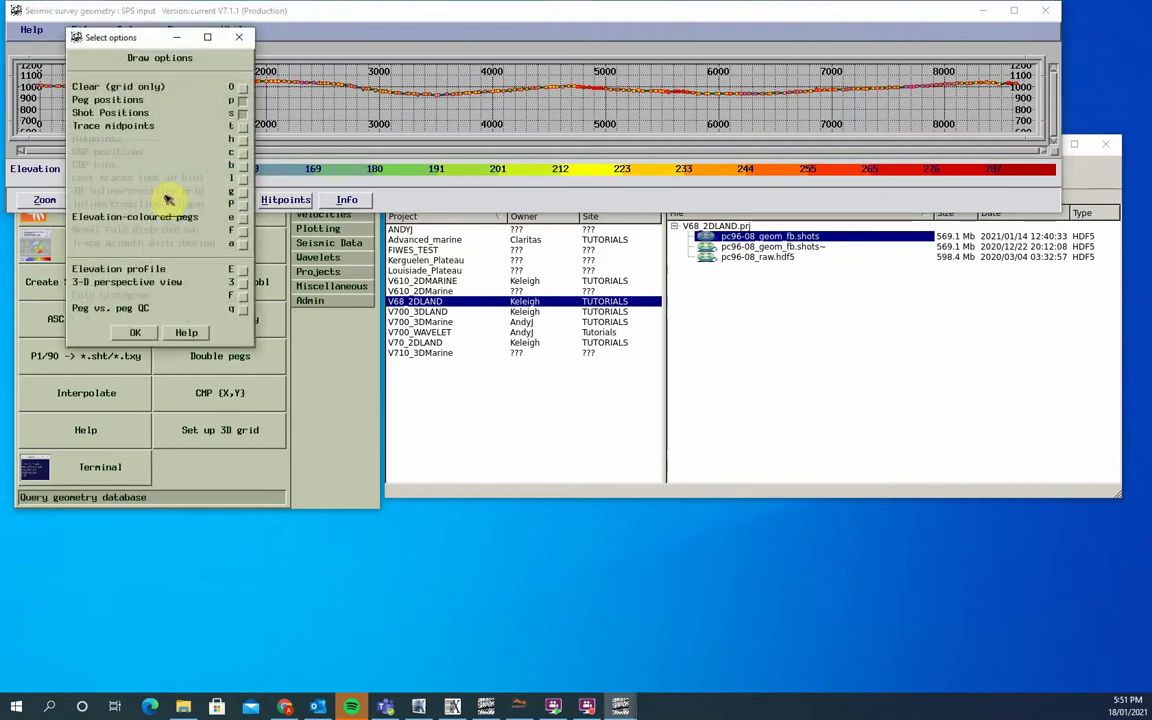
click(242, 126)
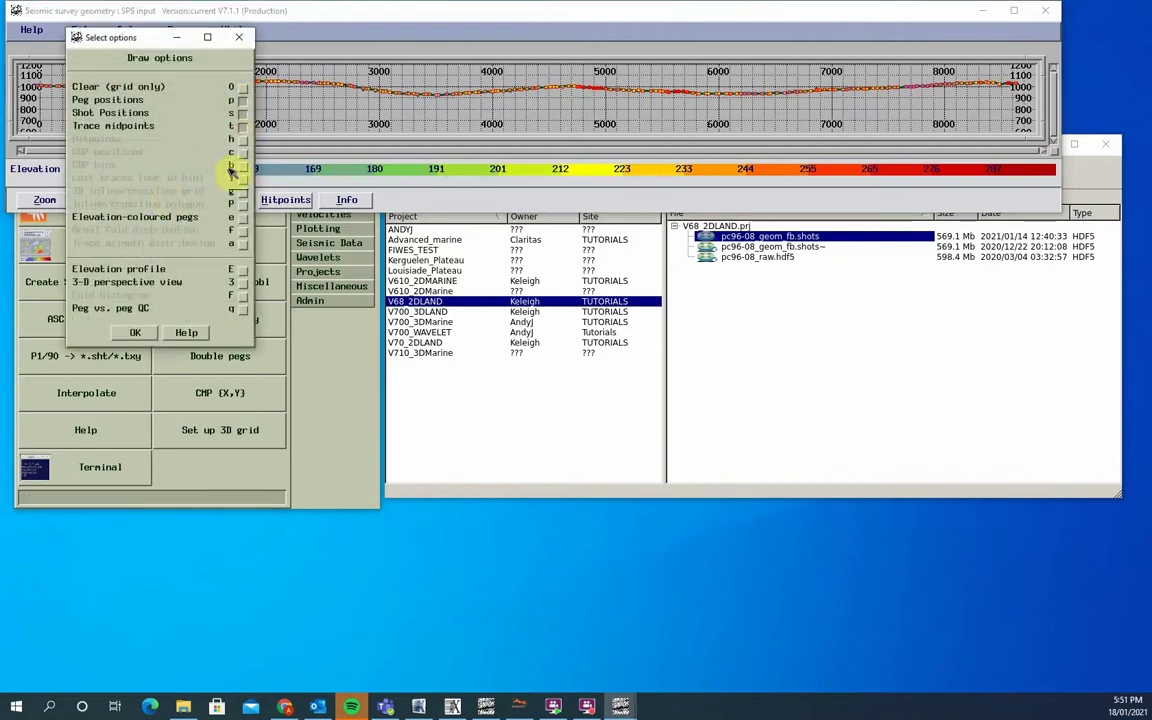
click(135, 331)
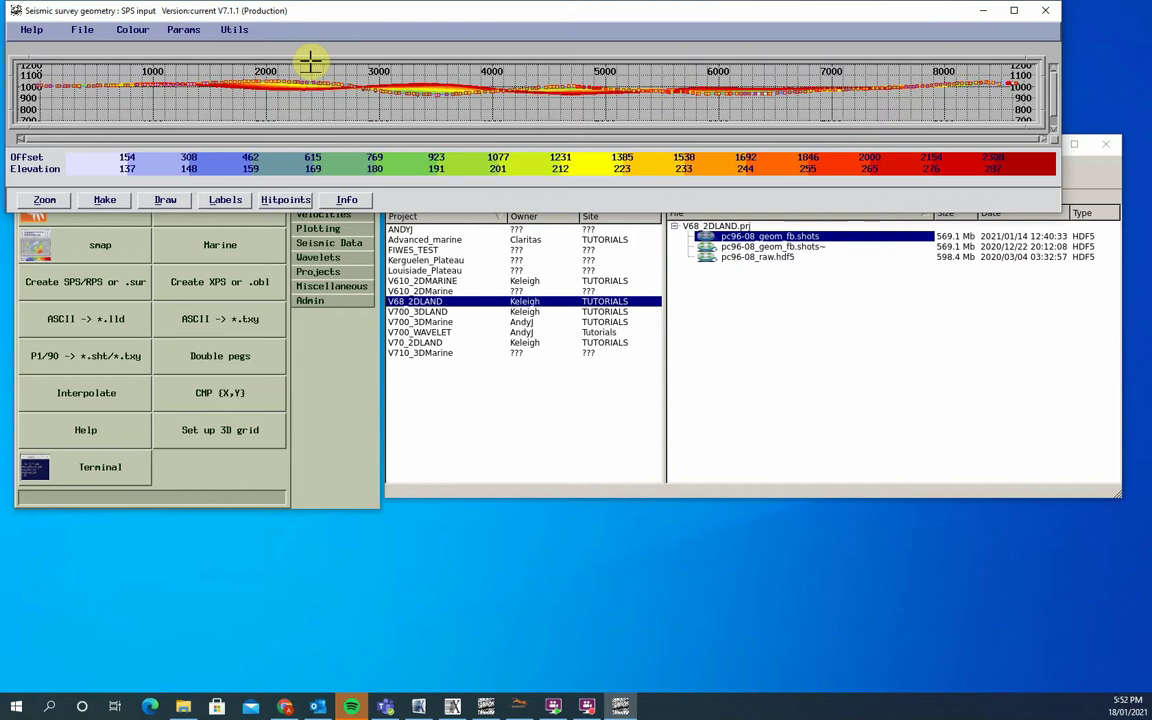
Step: Pick 40 hitpoints automatically along the line in normal order
click(271, 203)
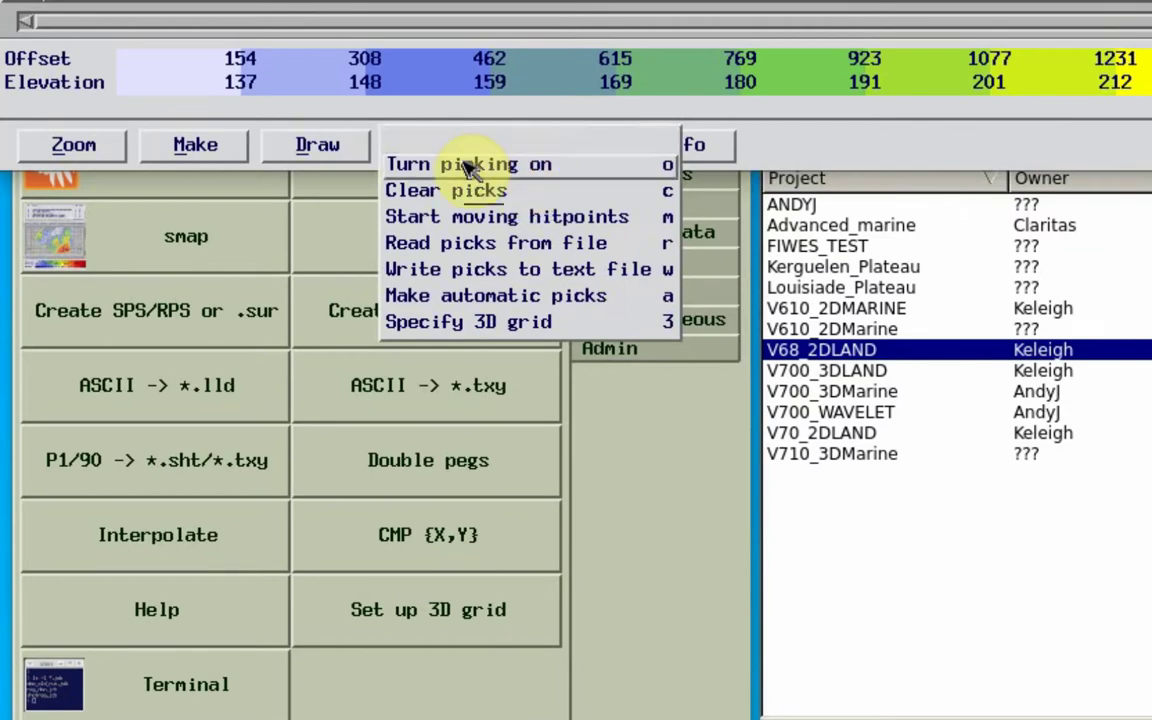
click(453, 296)
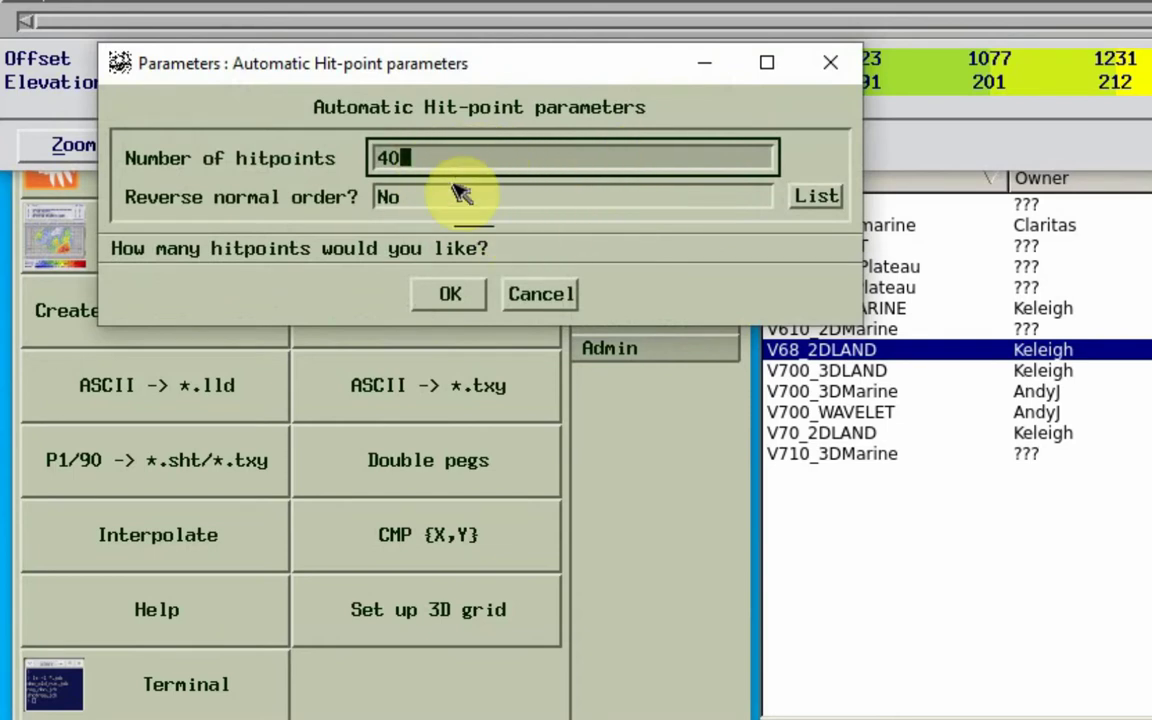
click(450, 296)
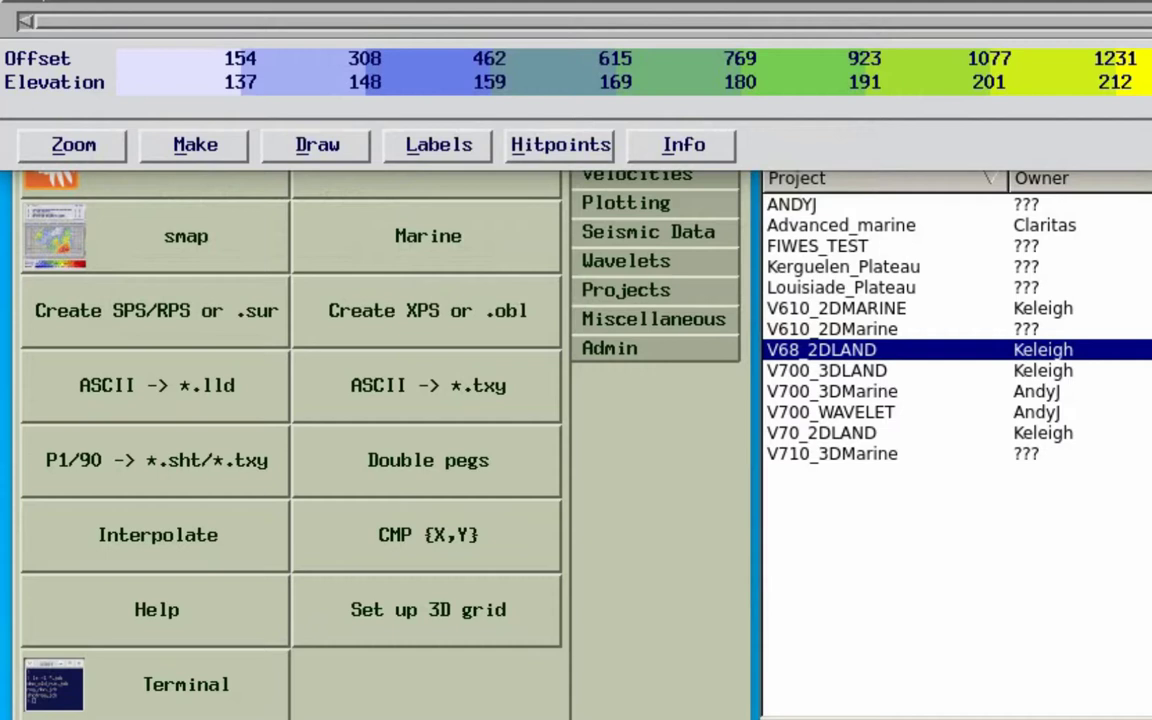
click(296, 143)
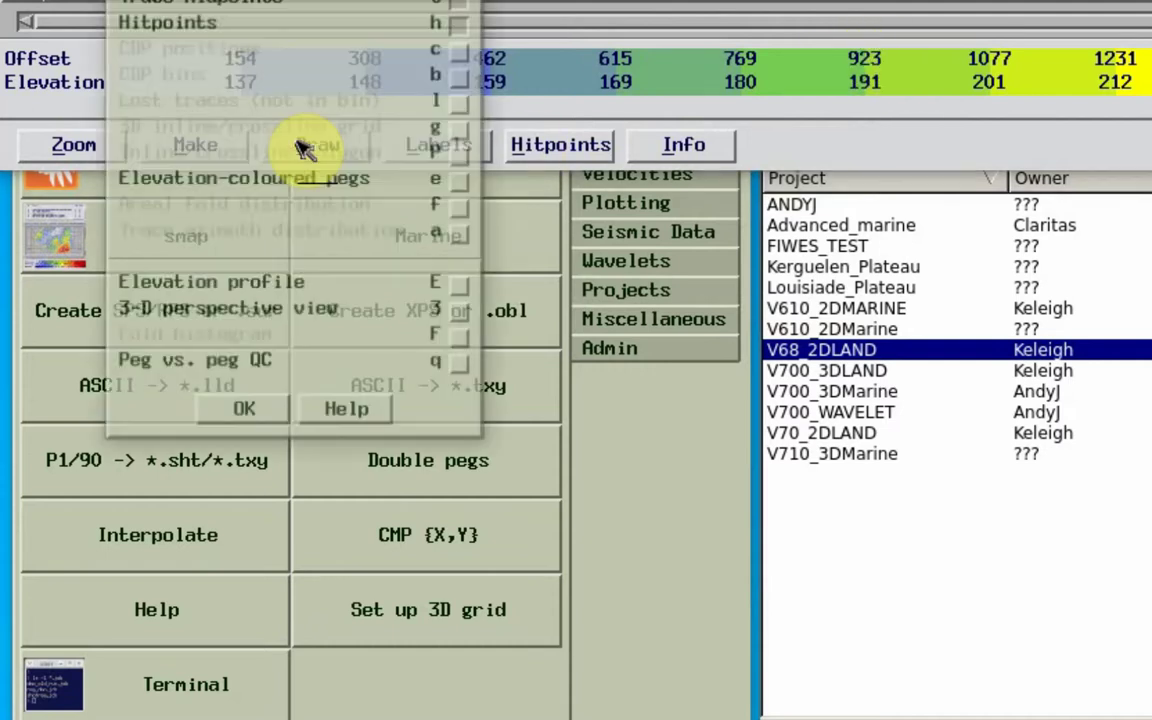
Step: Redraw the profile with the Hitpoints (h) markers shown
click(460, 21)
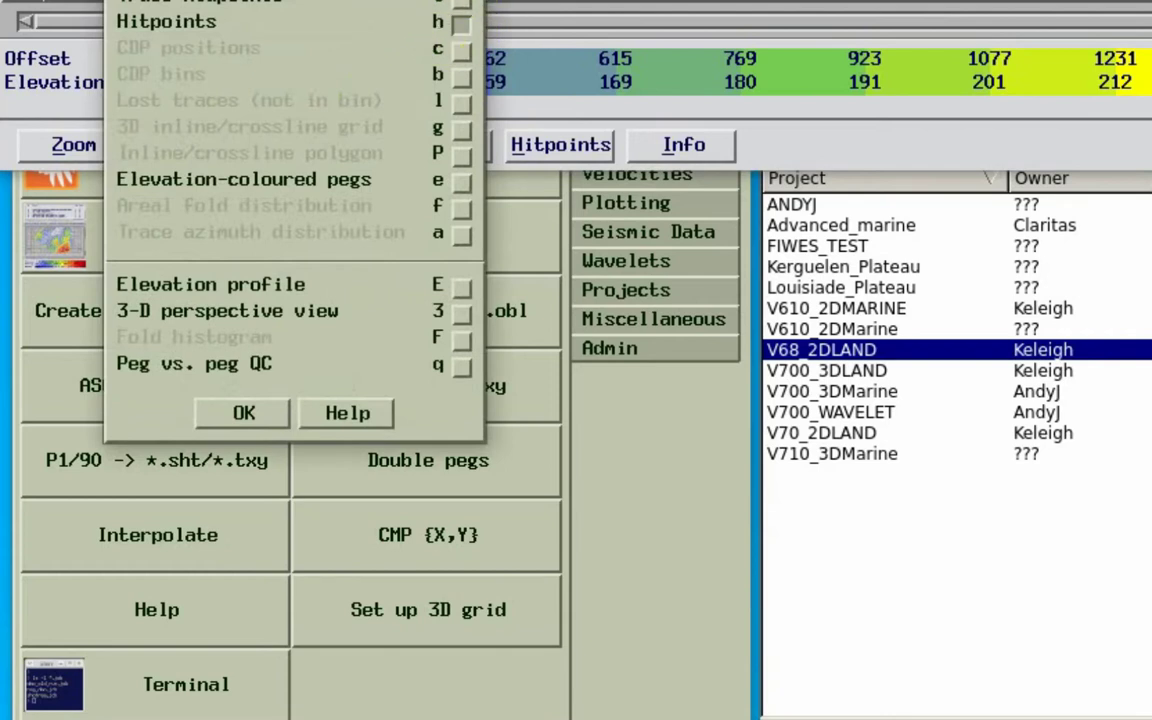
click(240, 412)
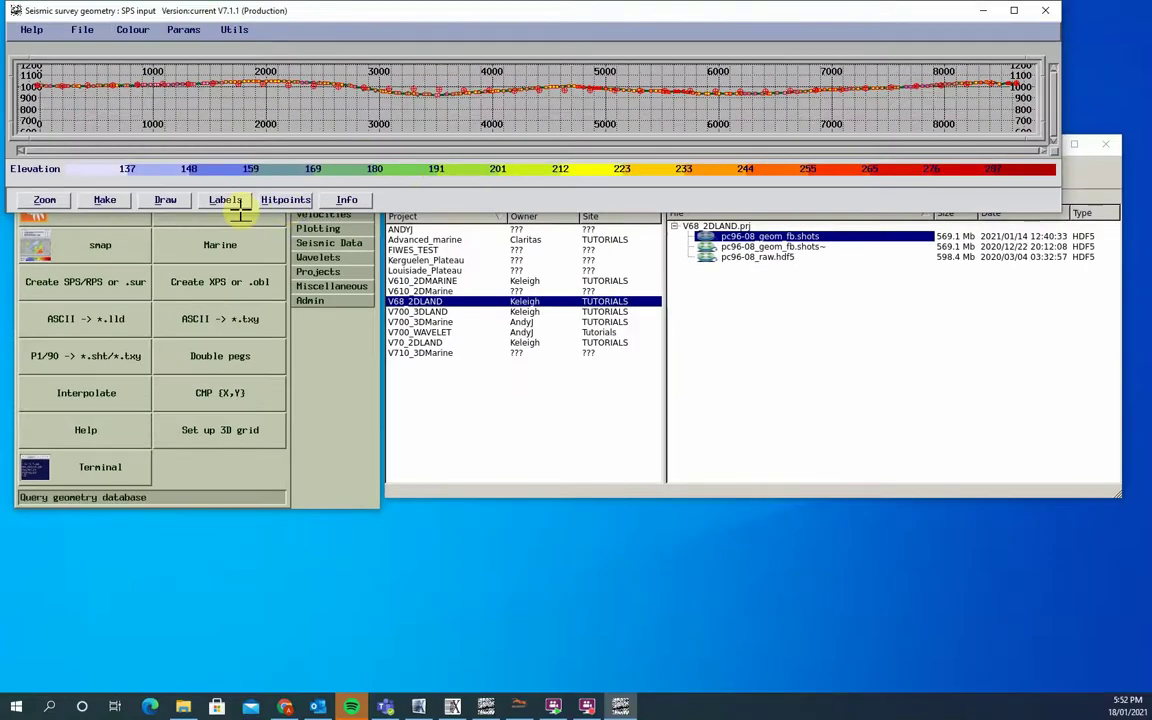
click(105, 199)
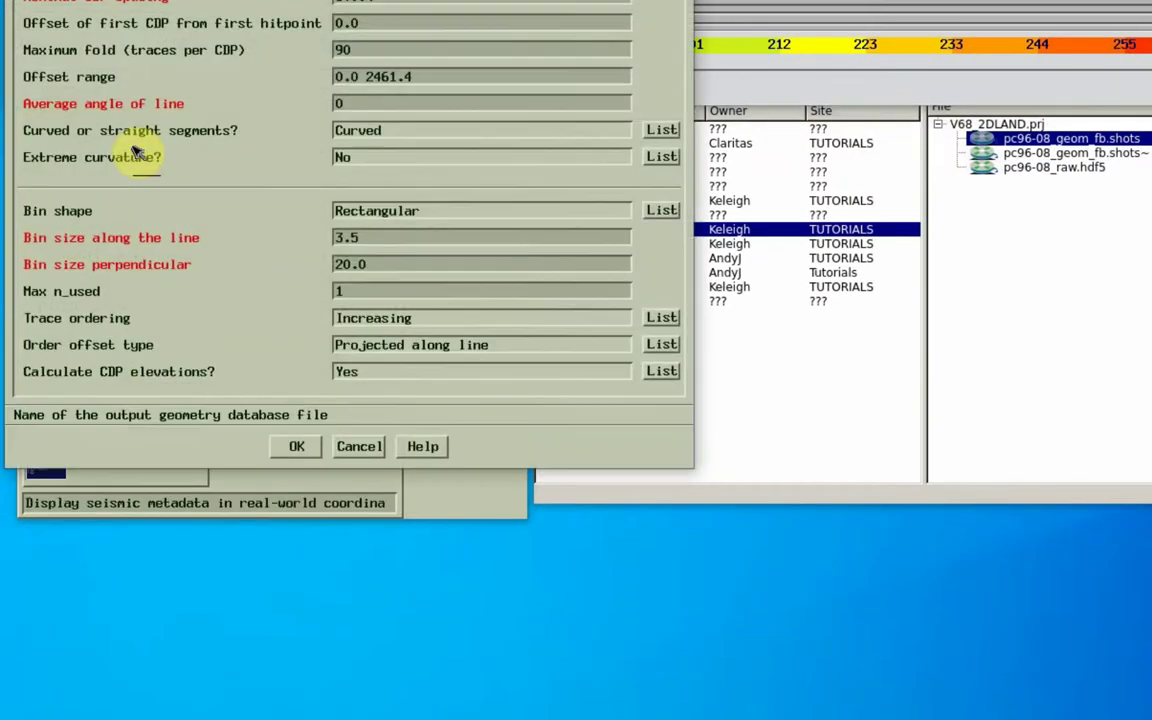
Step: Build wiggly-line CDP gather Video_test.geom with rectangular bins, 3.5 along and 100 perpendicular
drag(330, 20, 663, 87)
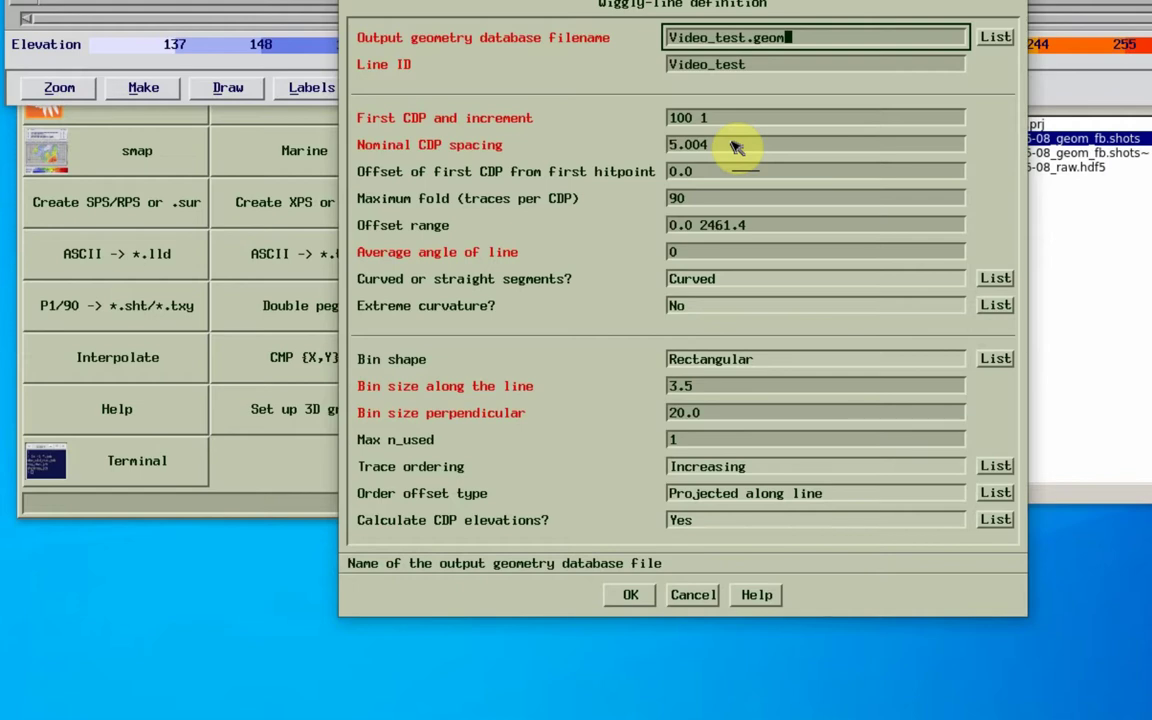
click(706, 198)
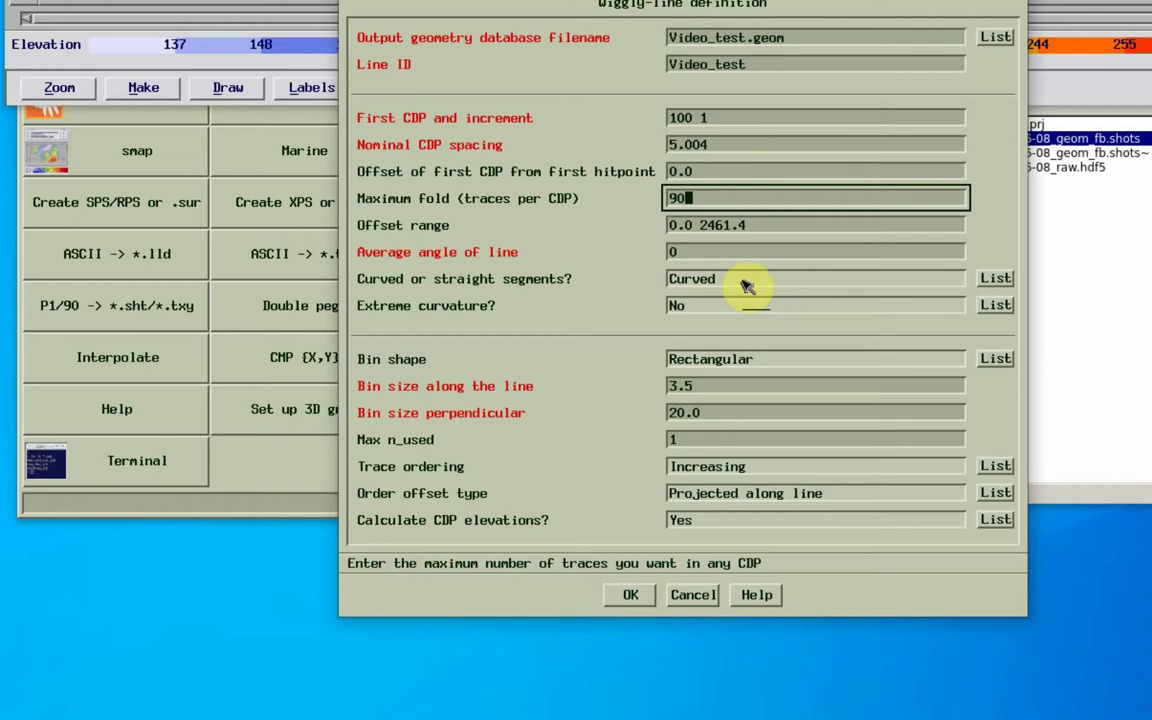
click(1003, 360)
click(1005, 350)
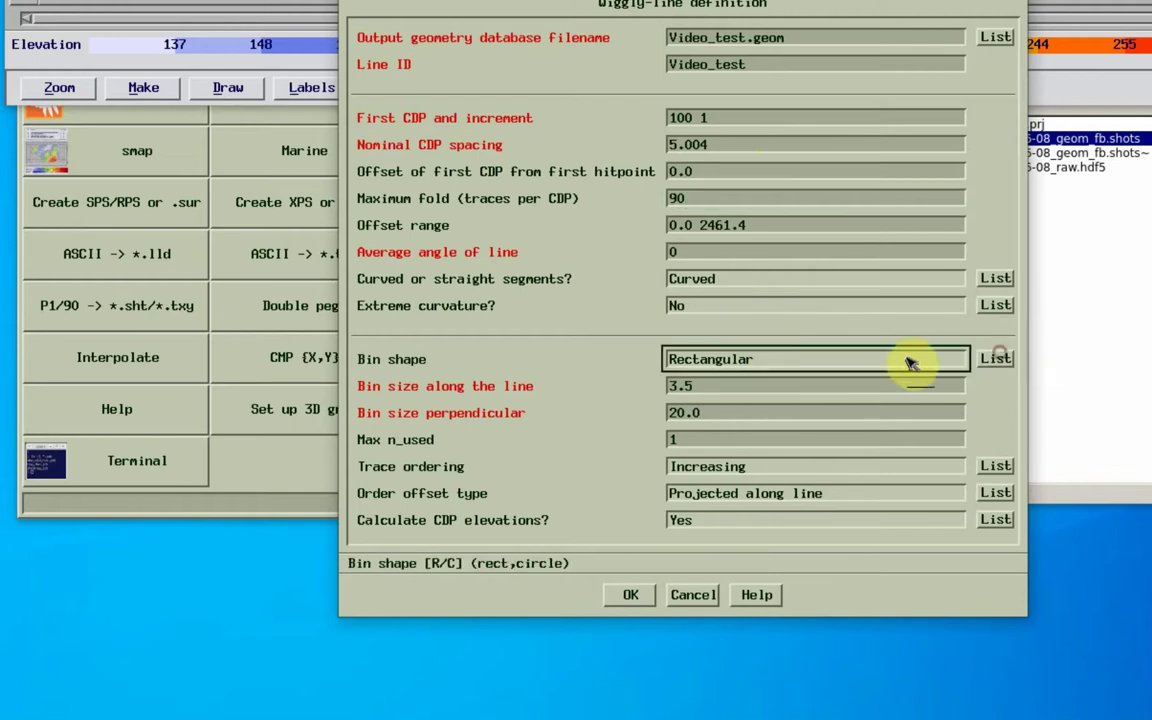
click(684, 418)
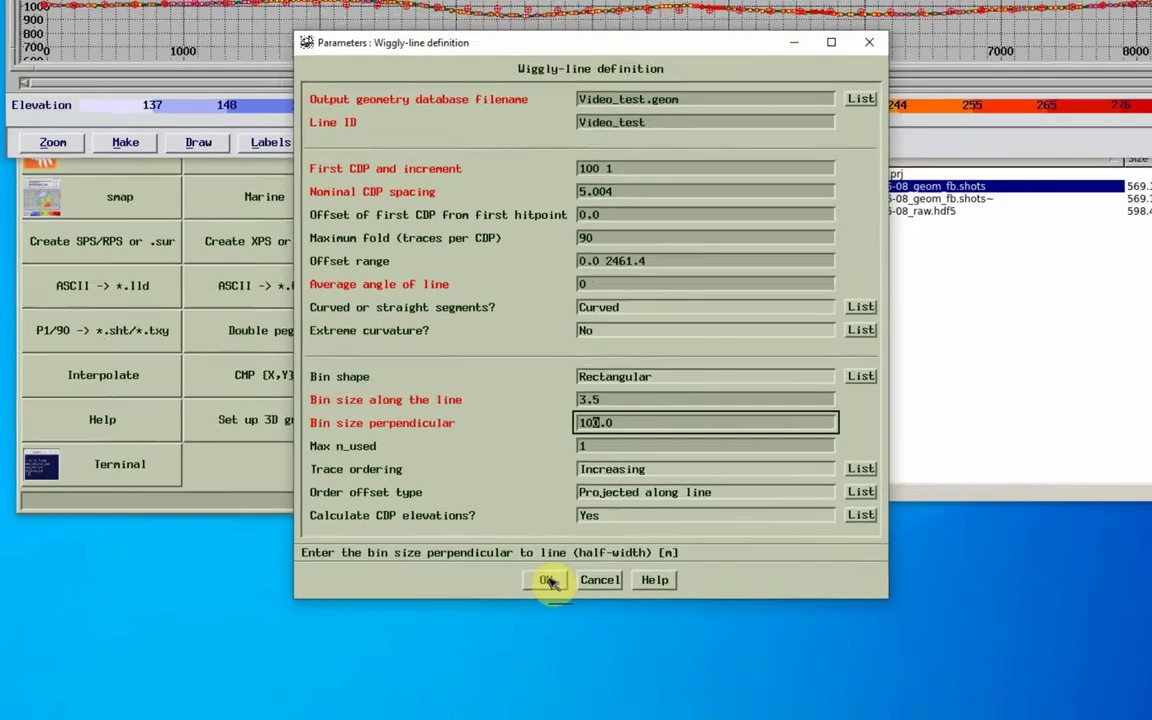
click(547, 580)
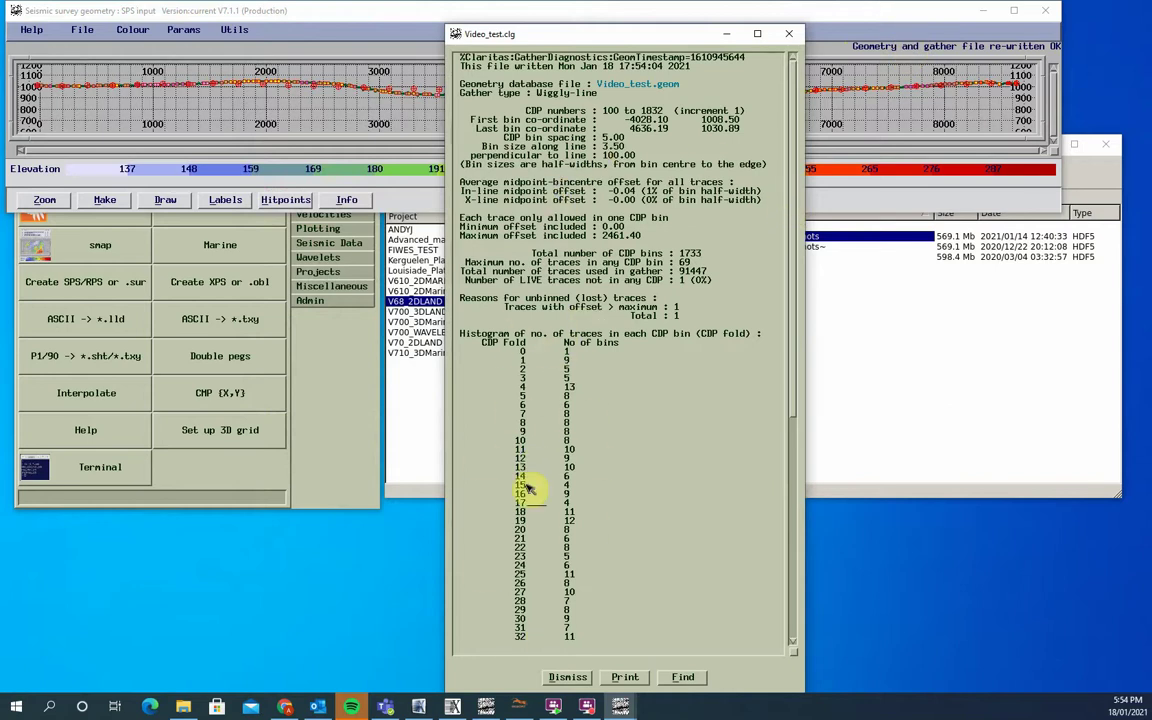
Step: Review the Video_test.clg report of 1733 CDP bins and its fold histogram, then dismiss it
scroll(638, 462, down, 12)
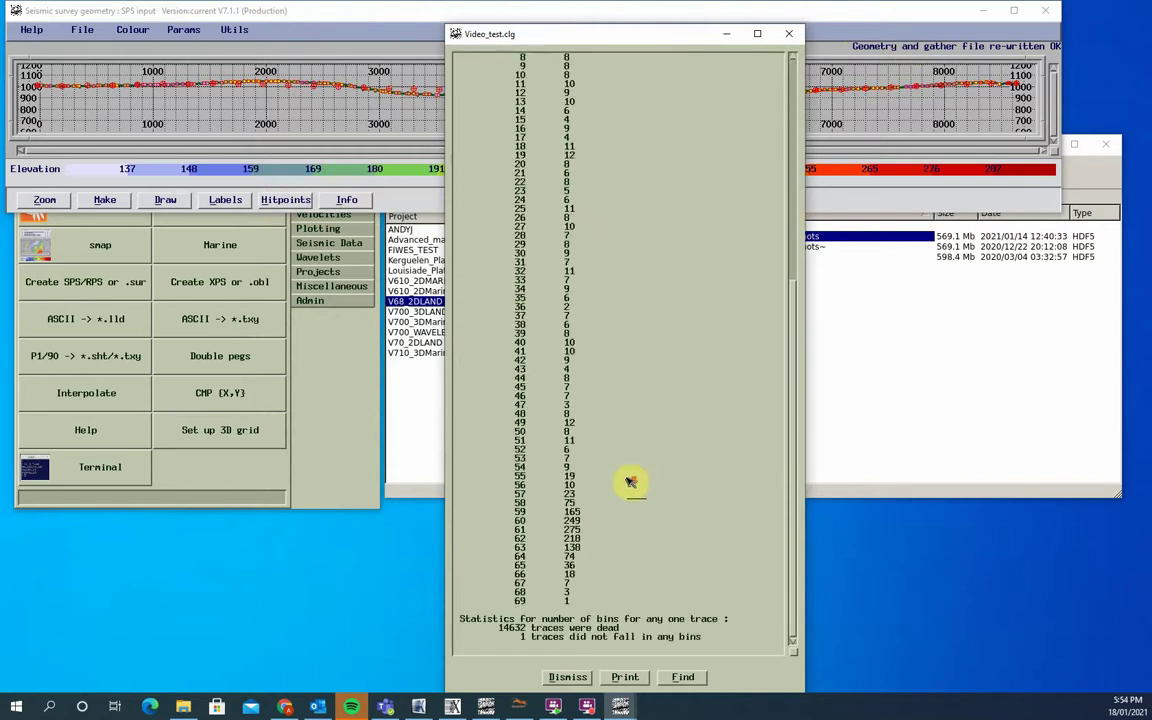
scroll(630, 483, up, 10)
scroll(589, 402, down, 5)
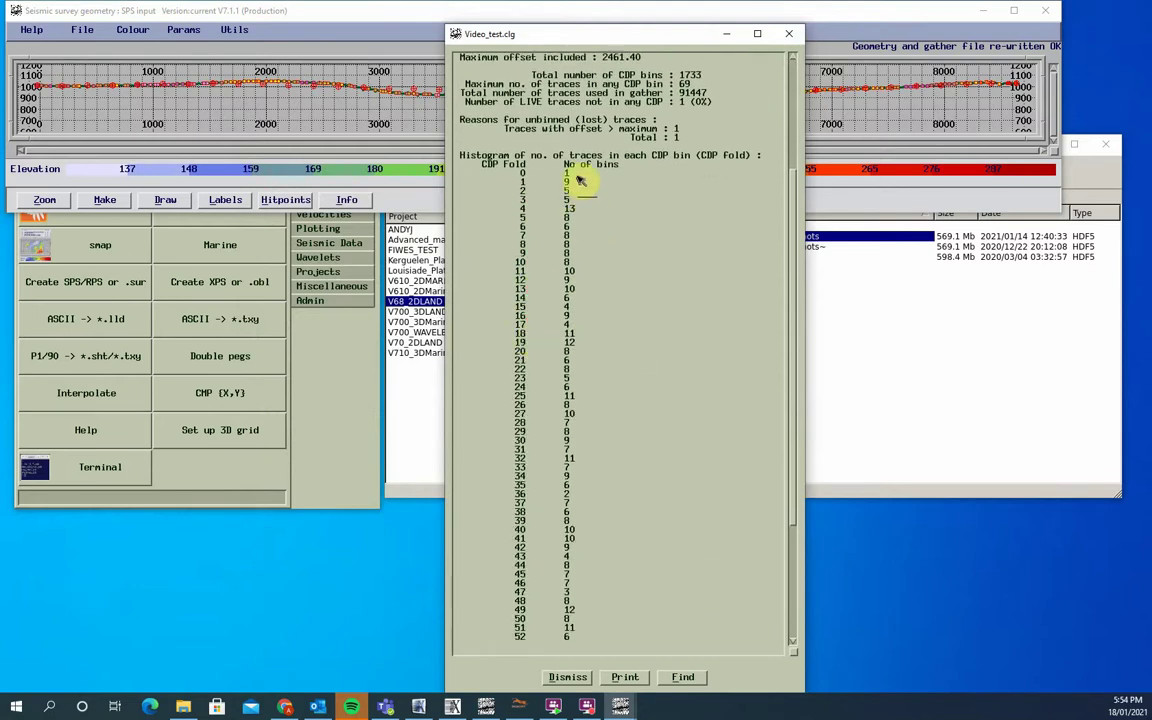
scroll(590, 200, down, 3)
scroll(575, 530, down, 2)
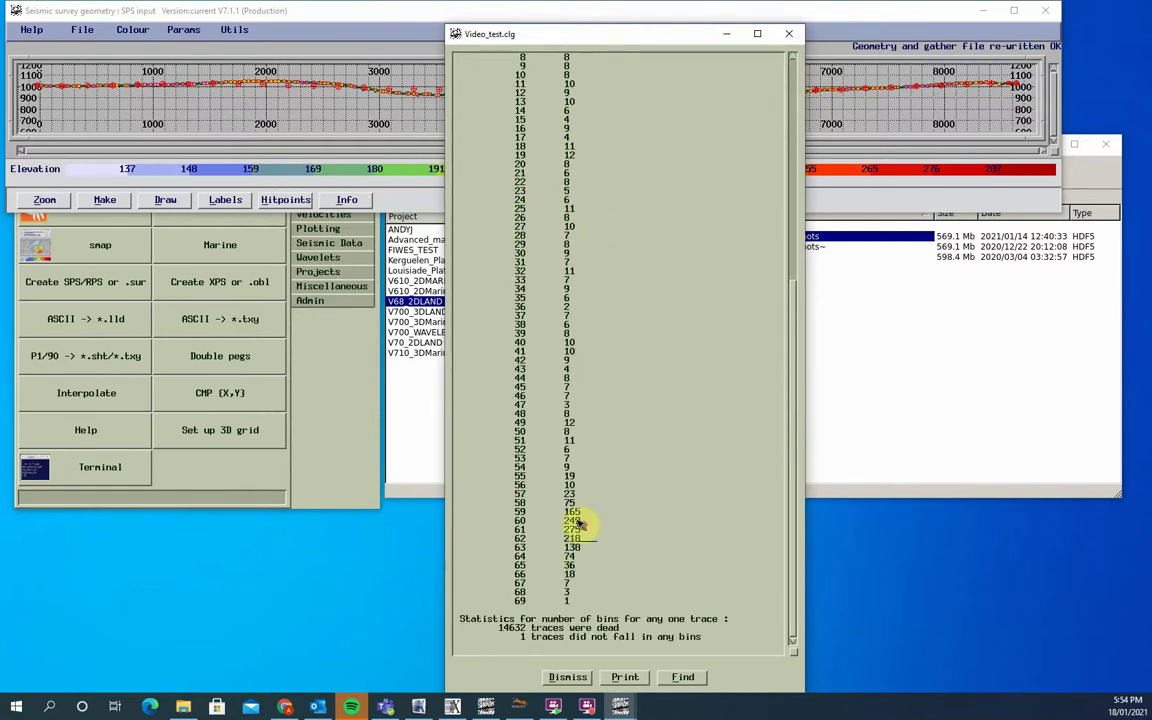
scroll(590, 470, up, 3)
scroll(594, 420, up, 6)
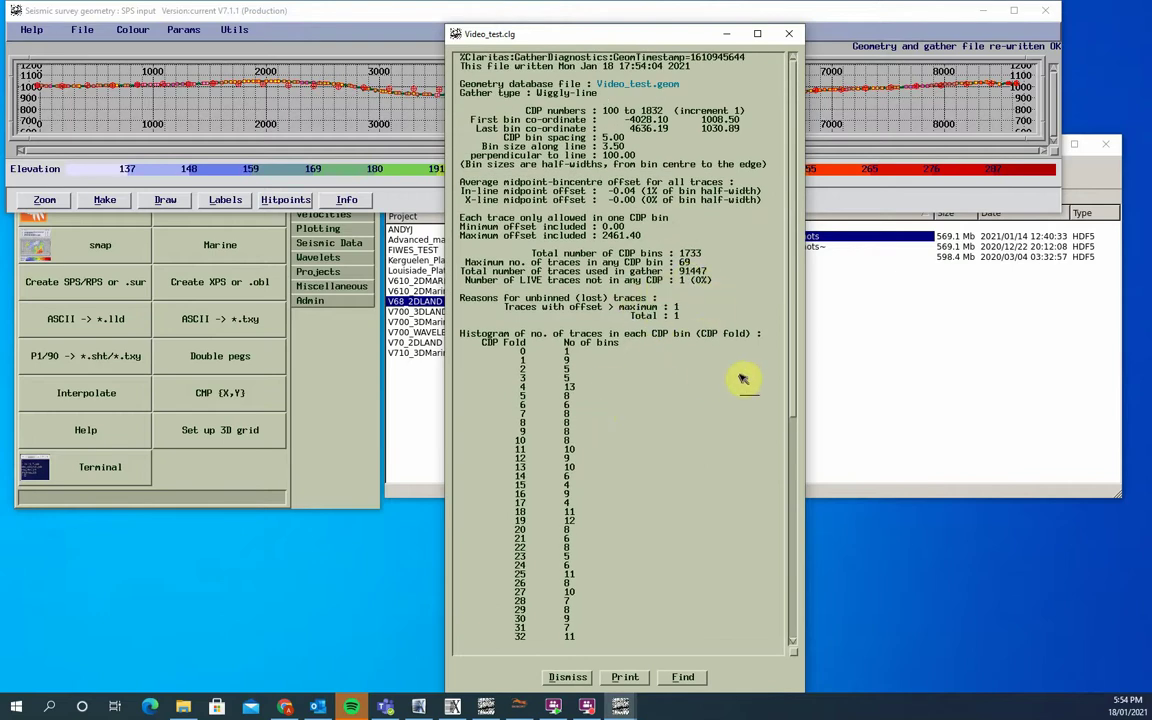
click(567, 678)
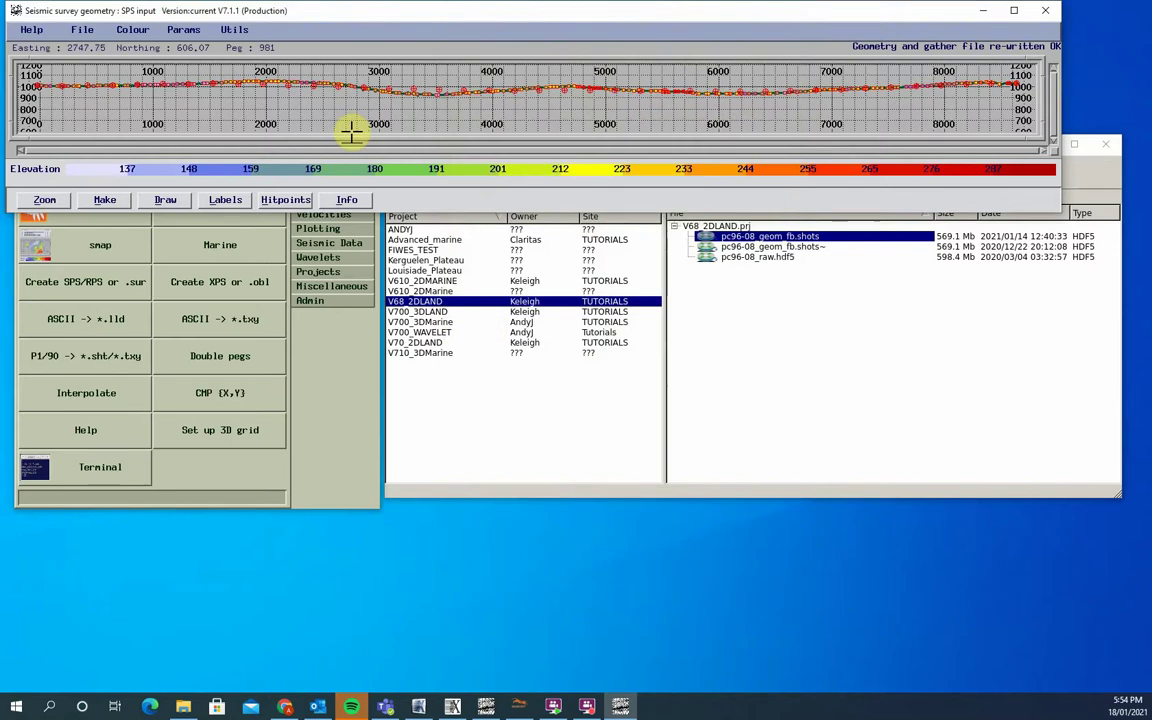
Step: Redraw the profile without trace midpoints, keeping only the terrain line and hitpoint markers
click(161, 199)
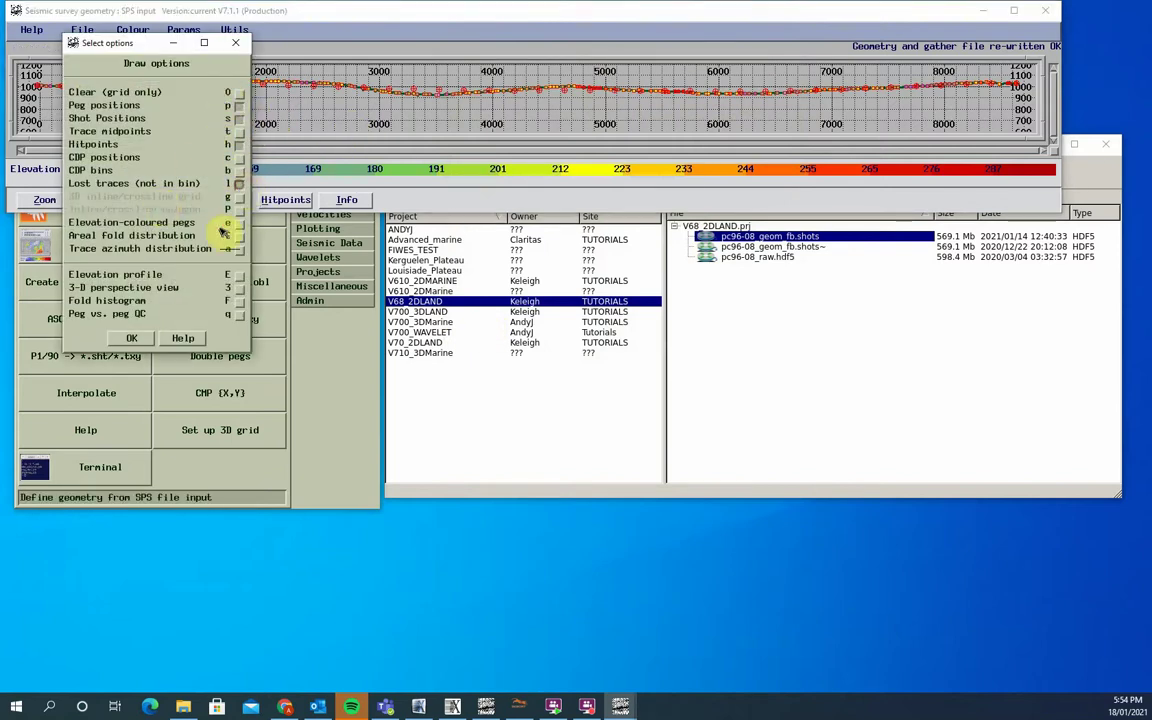
click(129, 339)
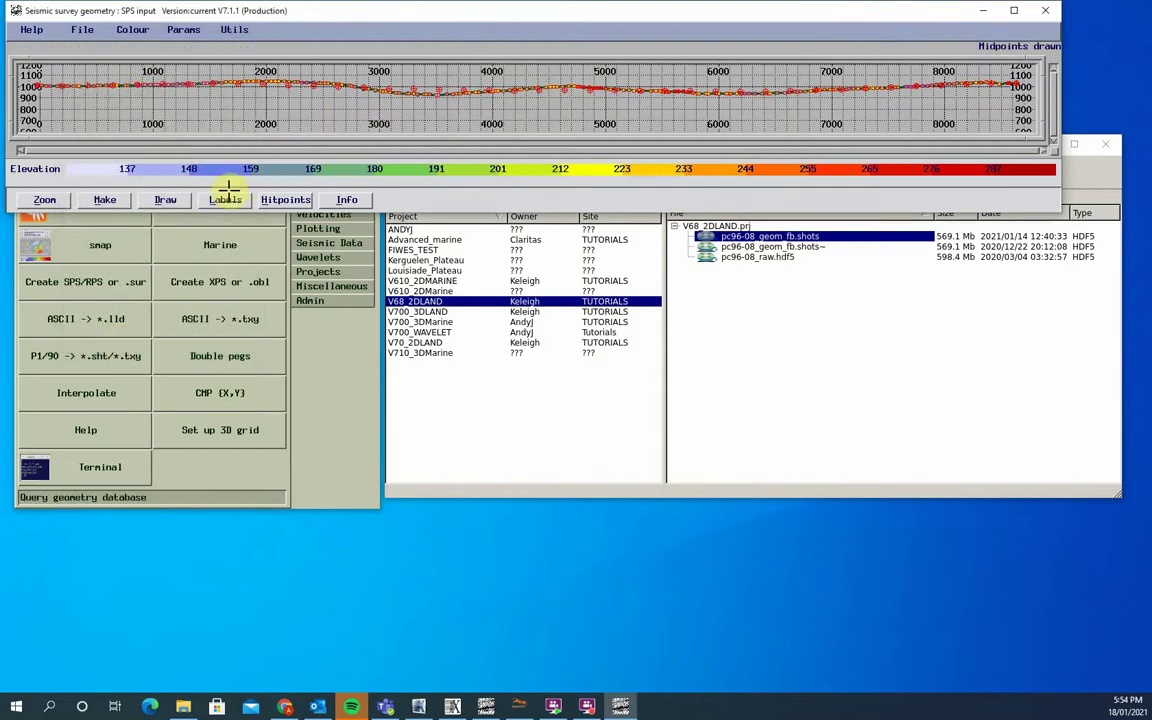
click(160, 200)
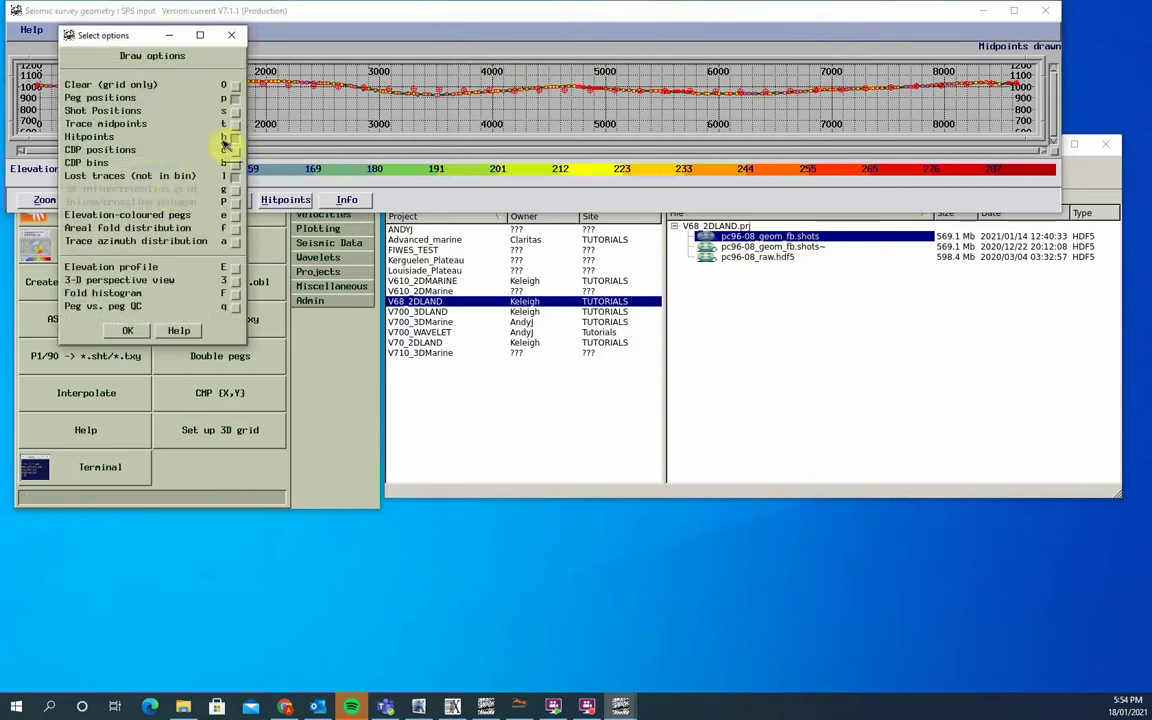
click(117, 334)
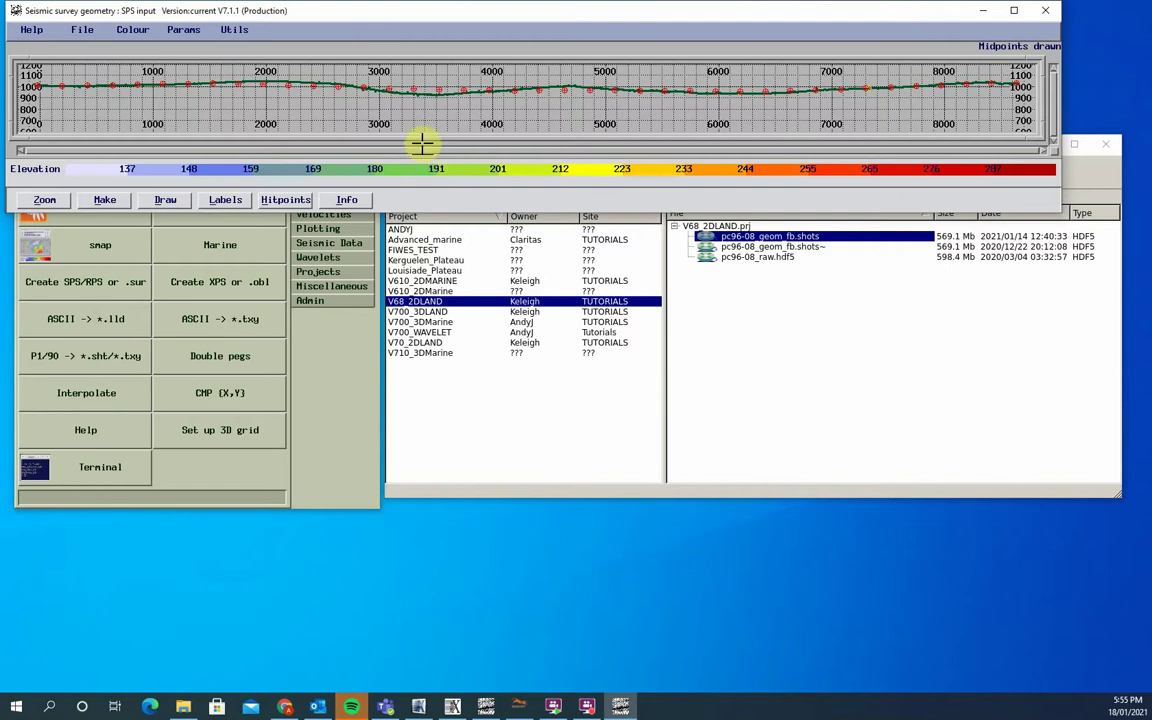
Step: Turn on Areal Fold distribution to overlay CDP fold, ranging 4 to 65, on the line
click(106, 198)
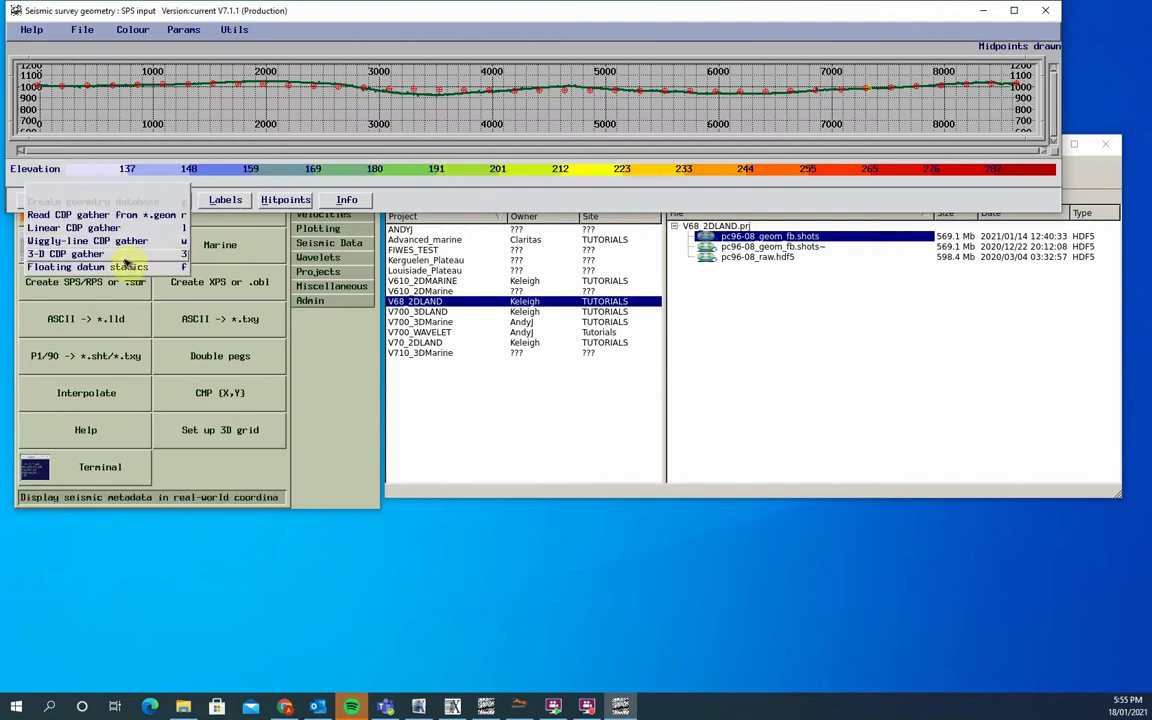
click(185, 198)
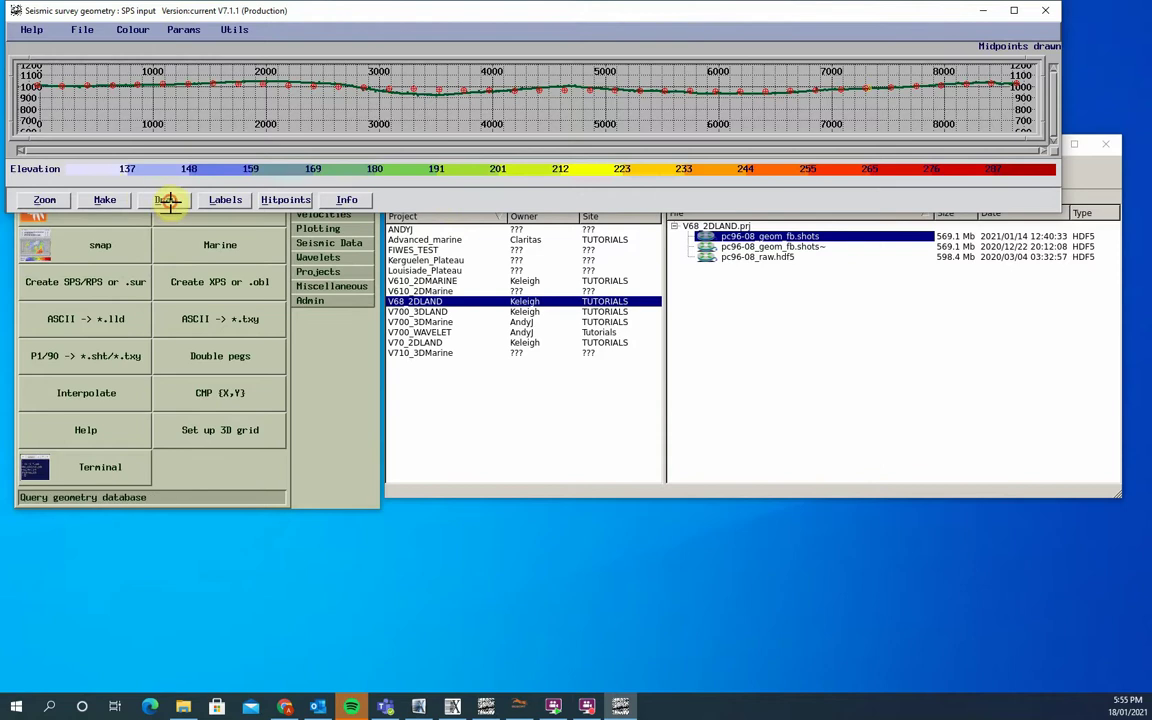
click(168, 199)
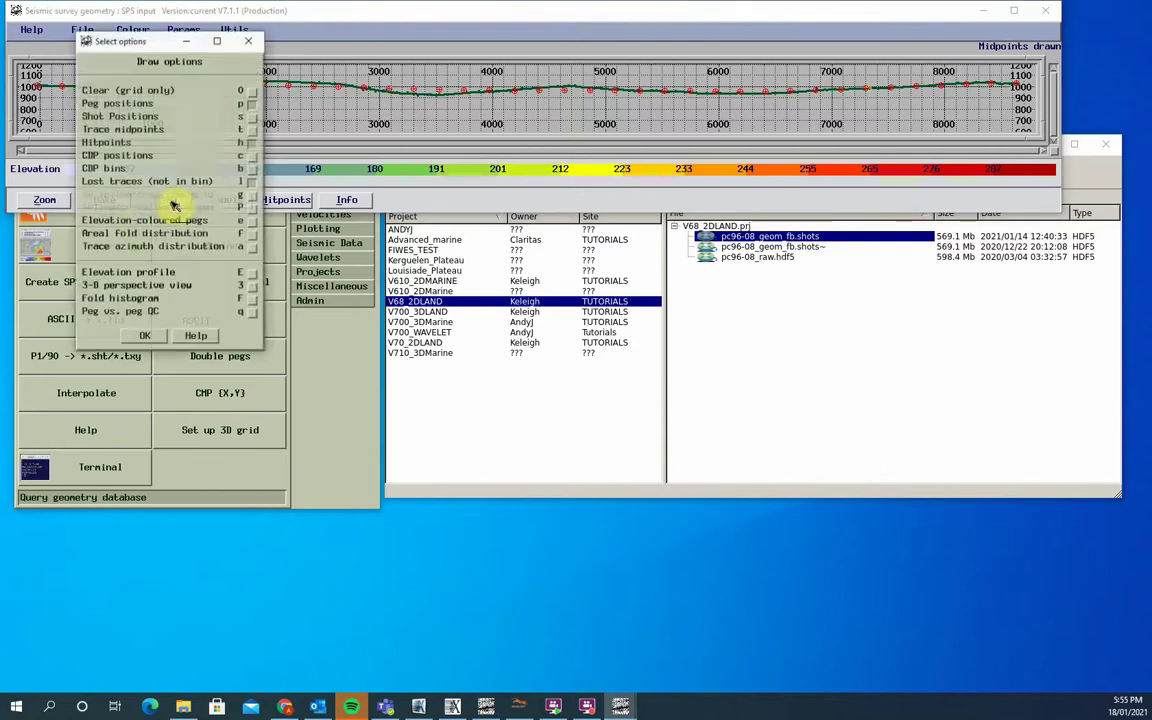
click(253, 233)
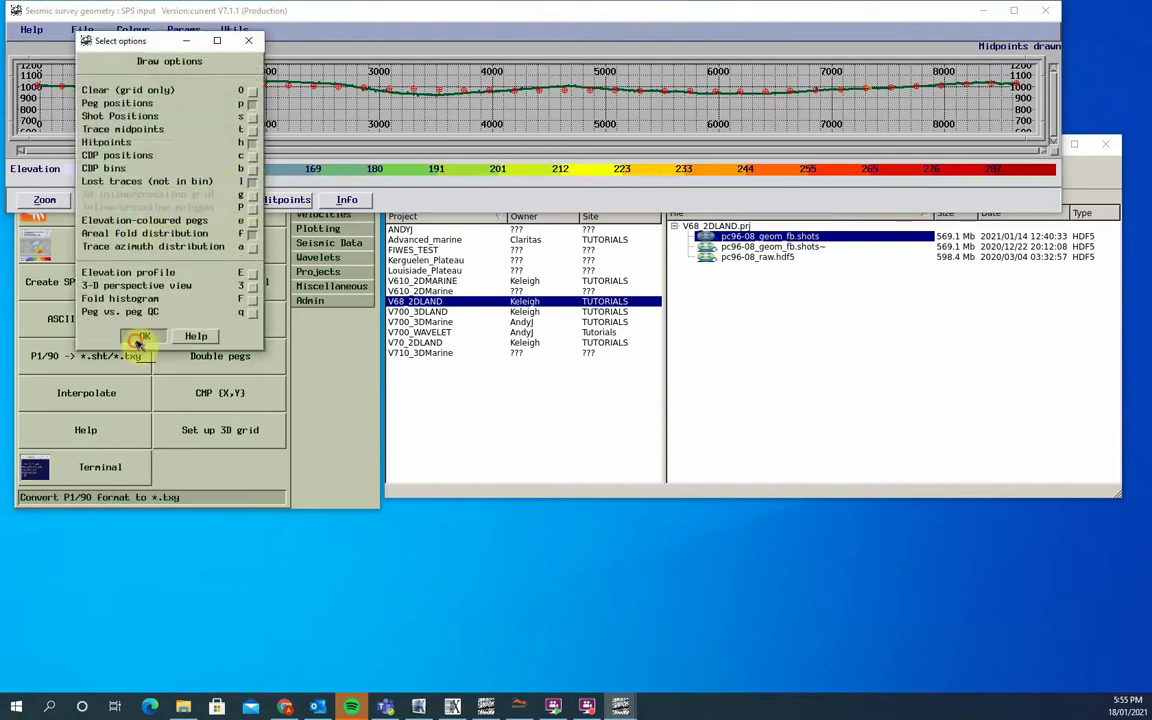
click(144, 336)
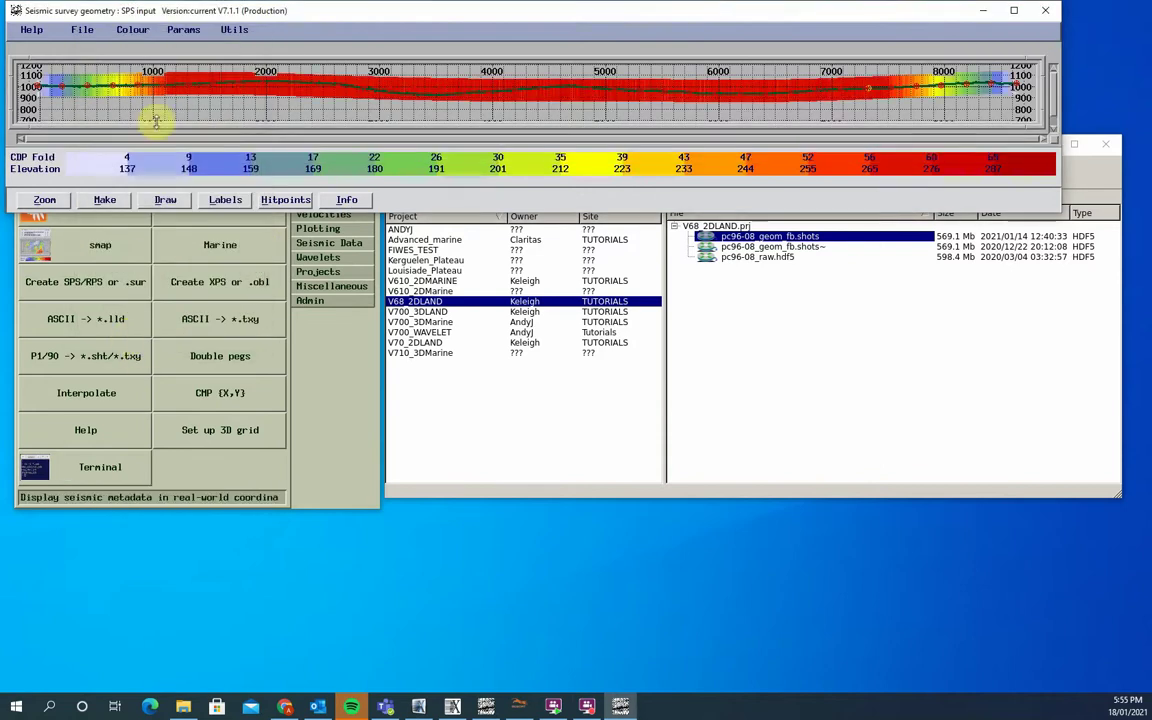
click(352, 196)
click(330, 252)
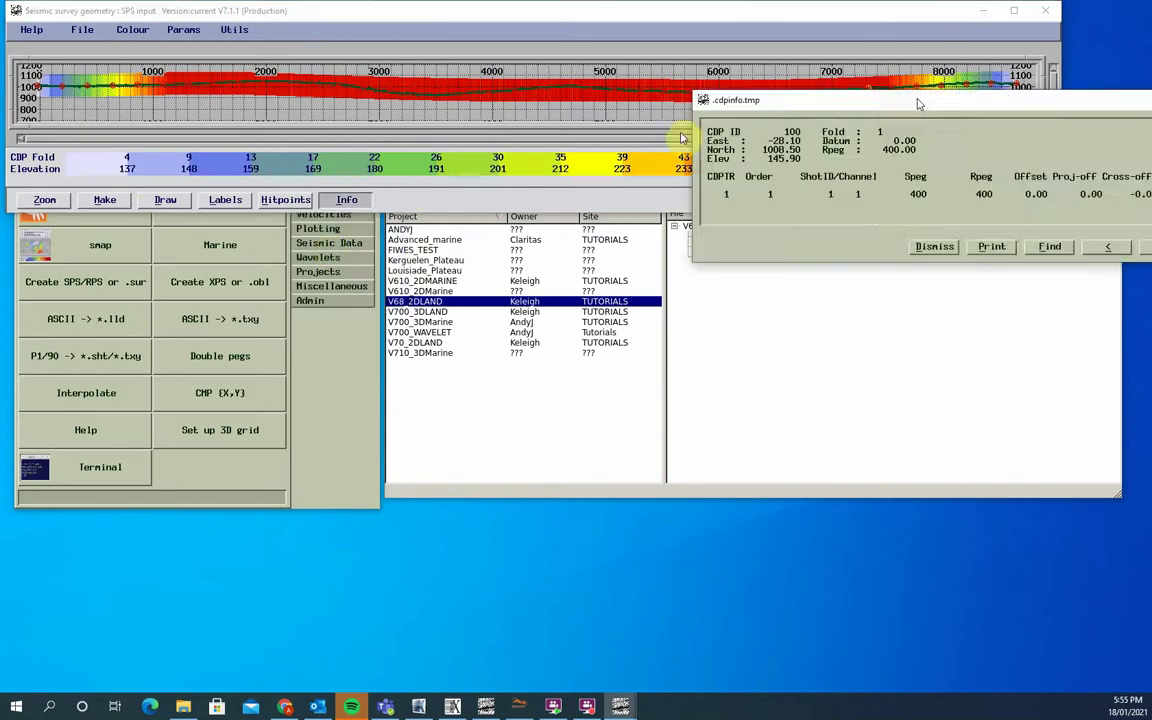
drag(920, 104, 270, 257)
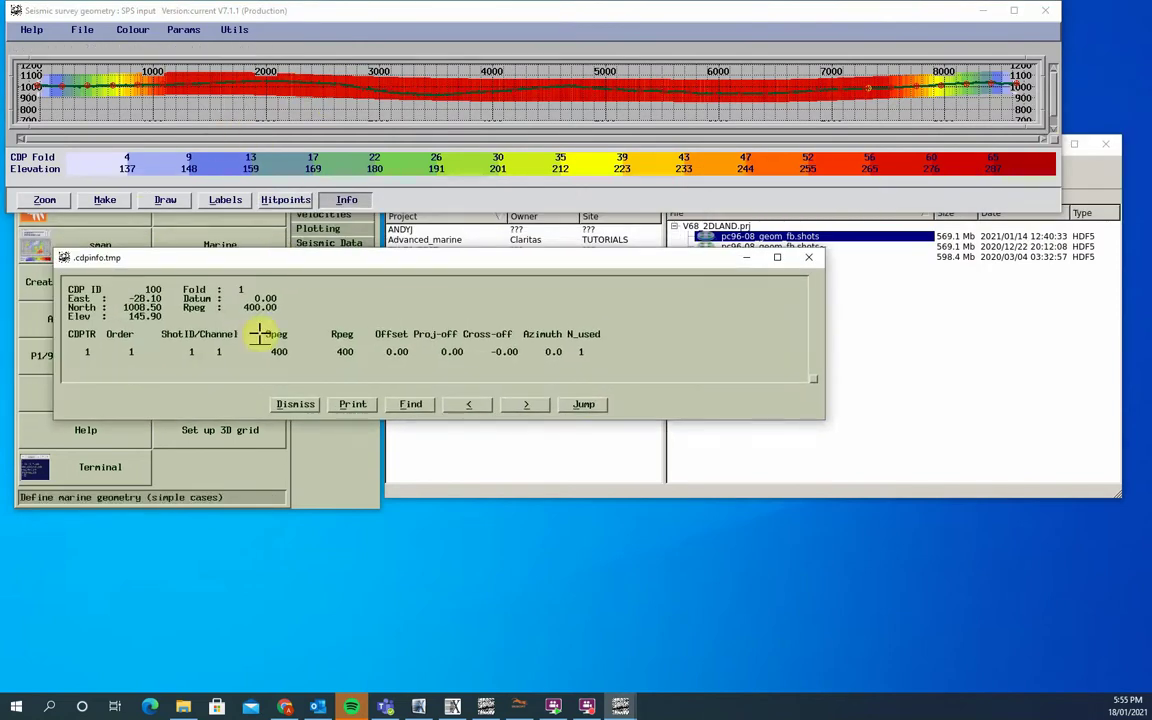
click(411, 88)
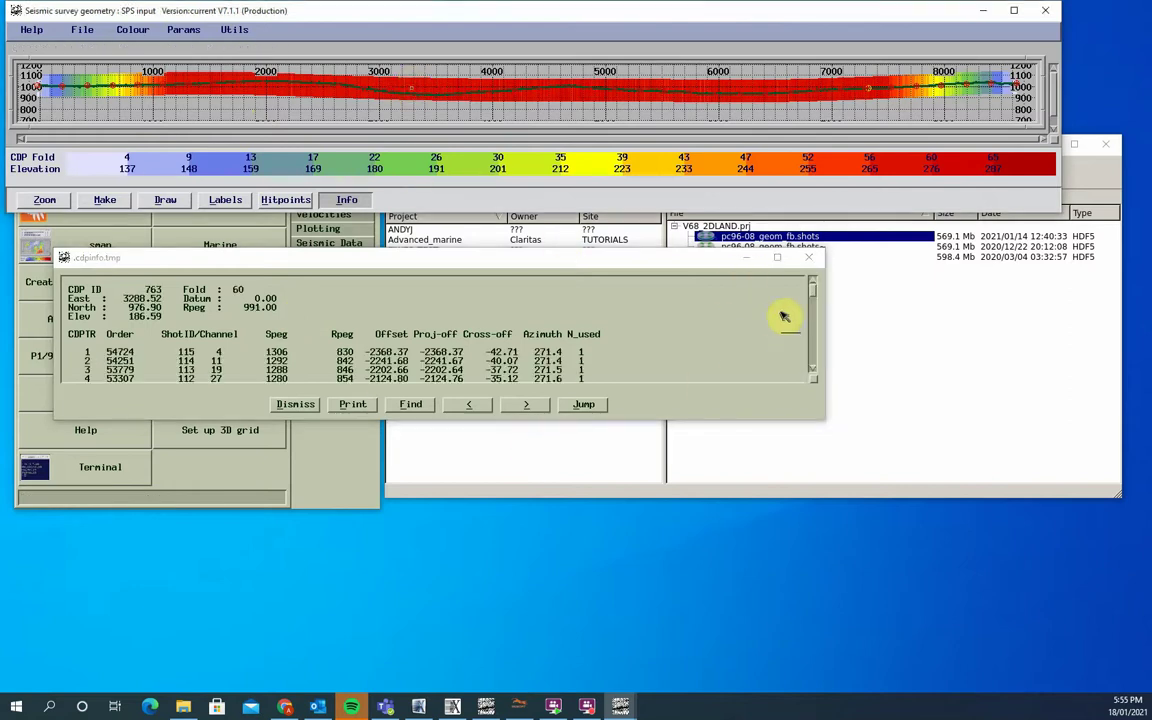
drag(812, 288, 812, 360)
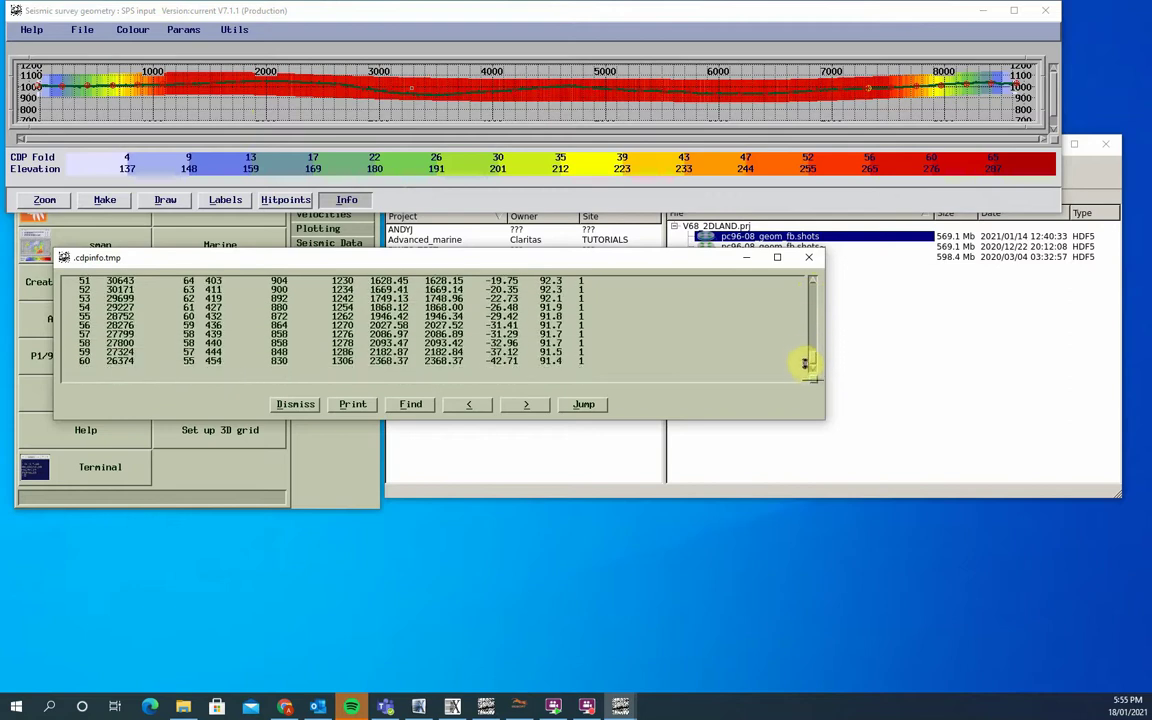
click(292, 407)
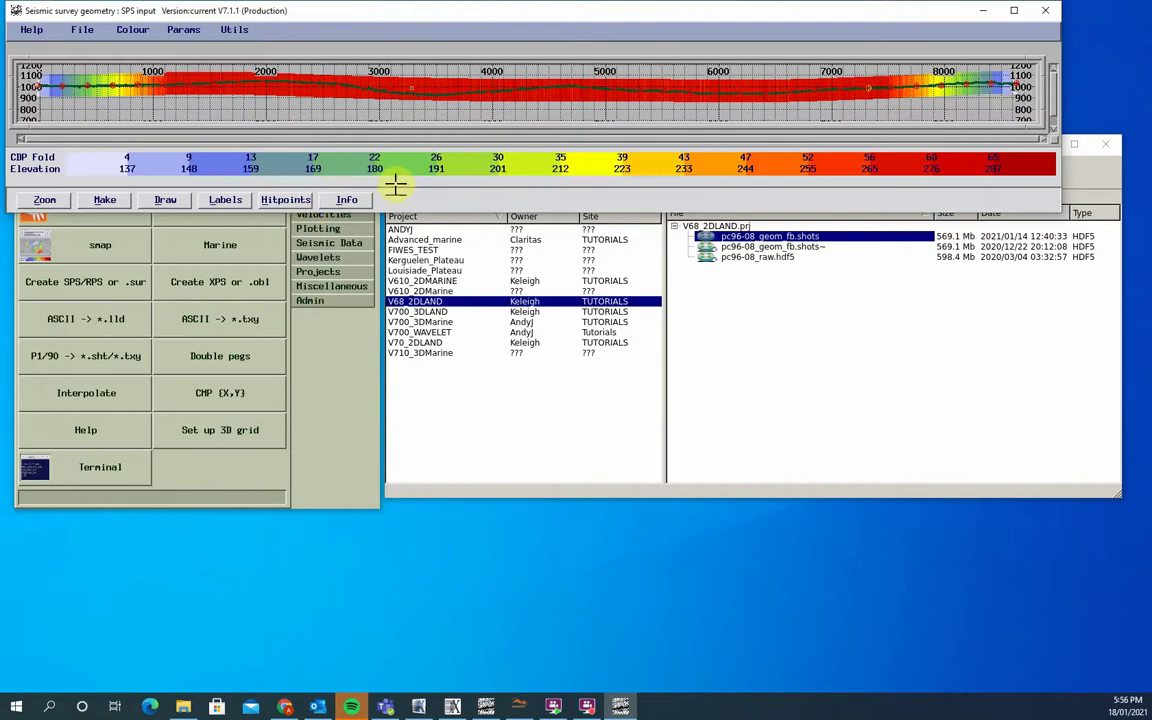
Step: Compute floating datum statics (fixed datum 300, velocity 2300, smoothing 149) into PC96-08_fltcdp.shf
click(105, 200)
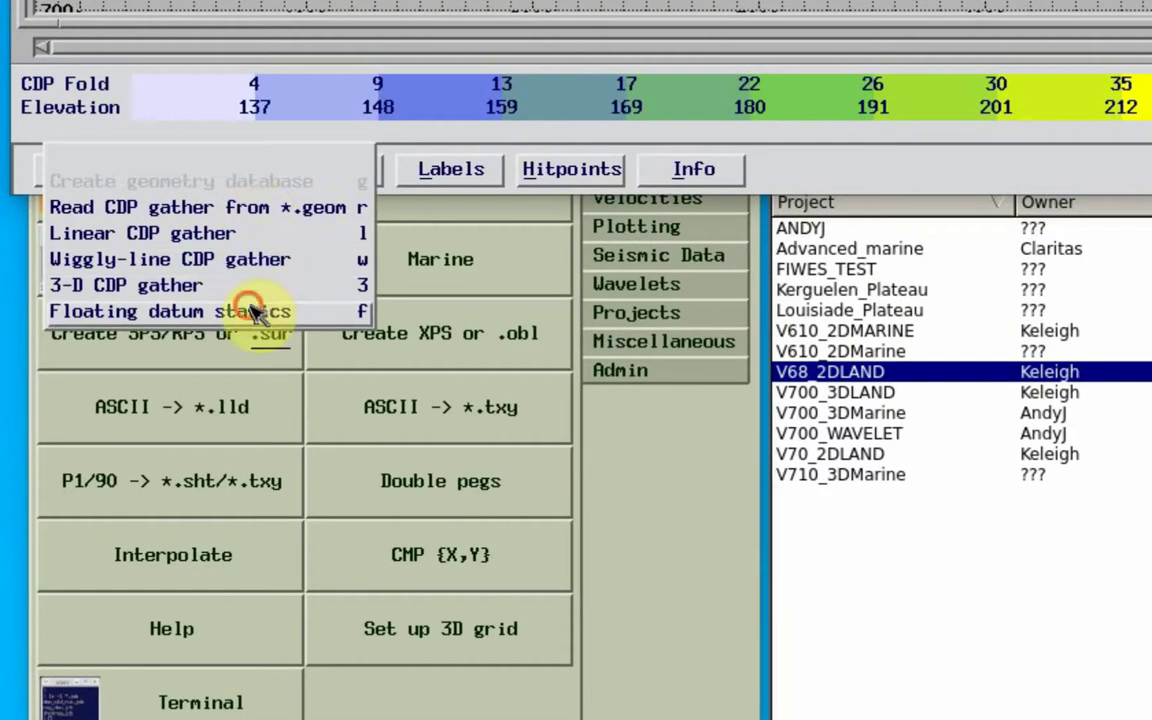
click(255, 313)
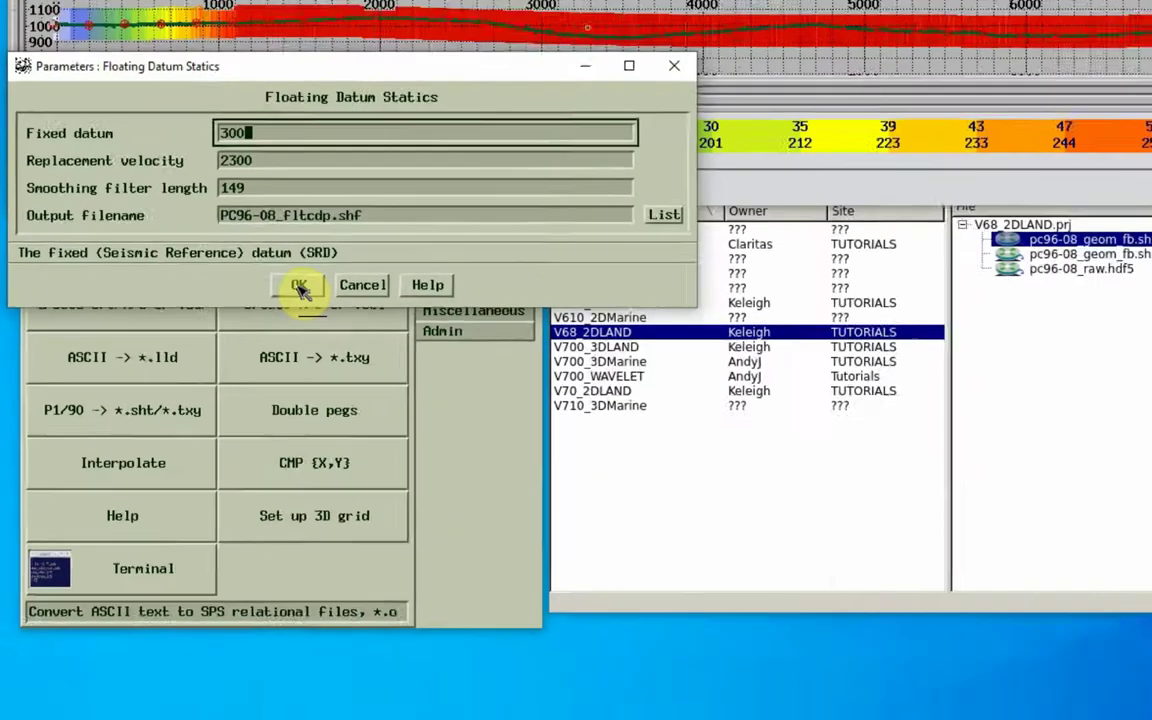
click(418, 306)
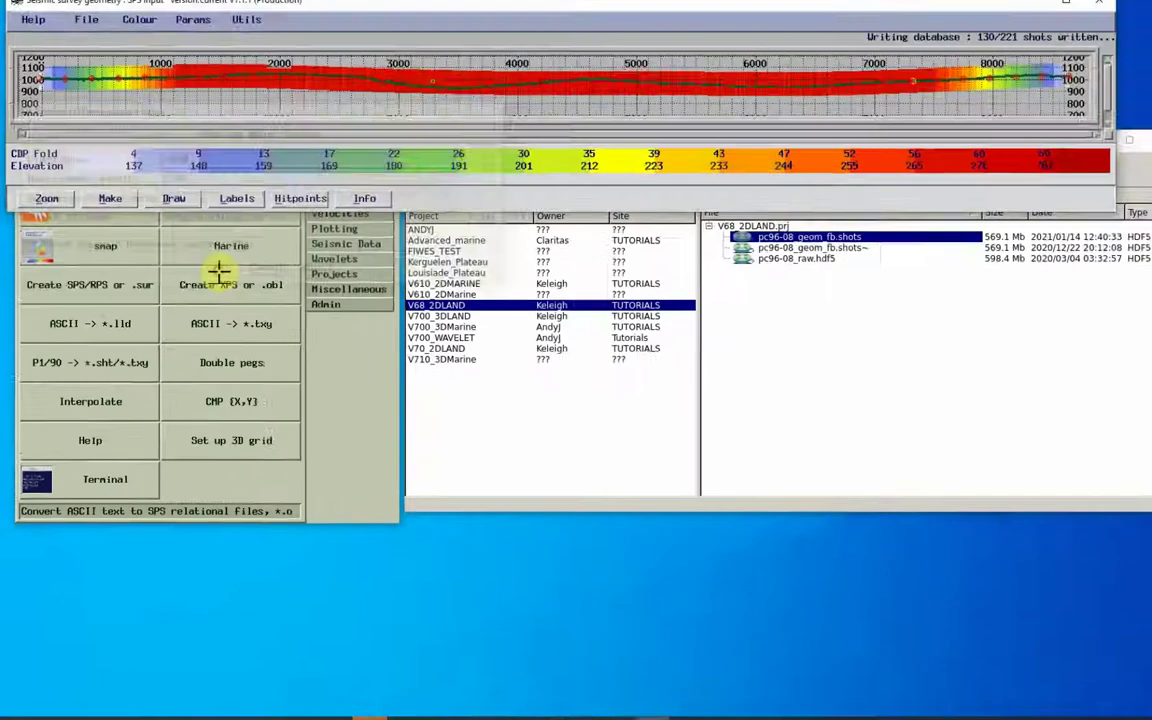
Step: Dismiss the smoothing warning and display the elevation versus peg distance profile
click(207, 275)
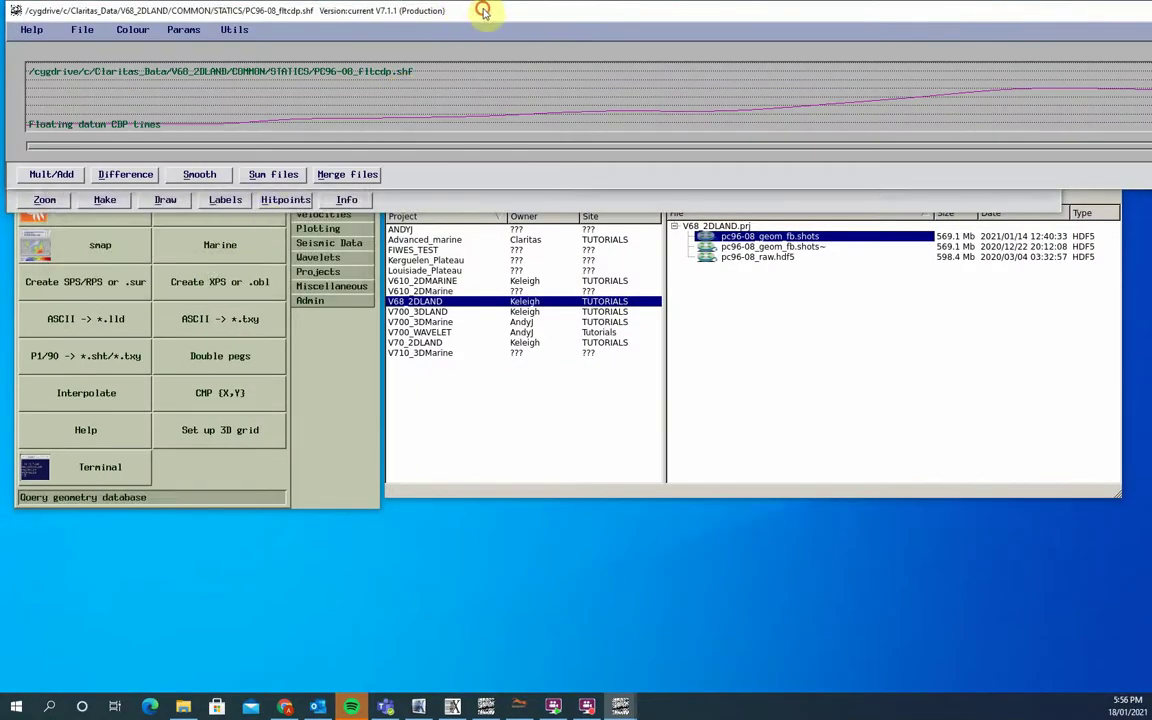
drag(480, 10, 490, 237)
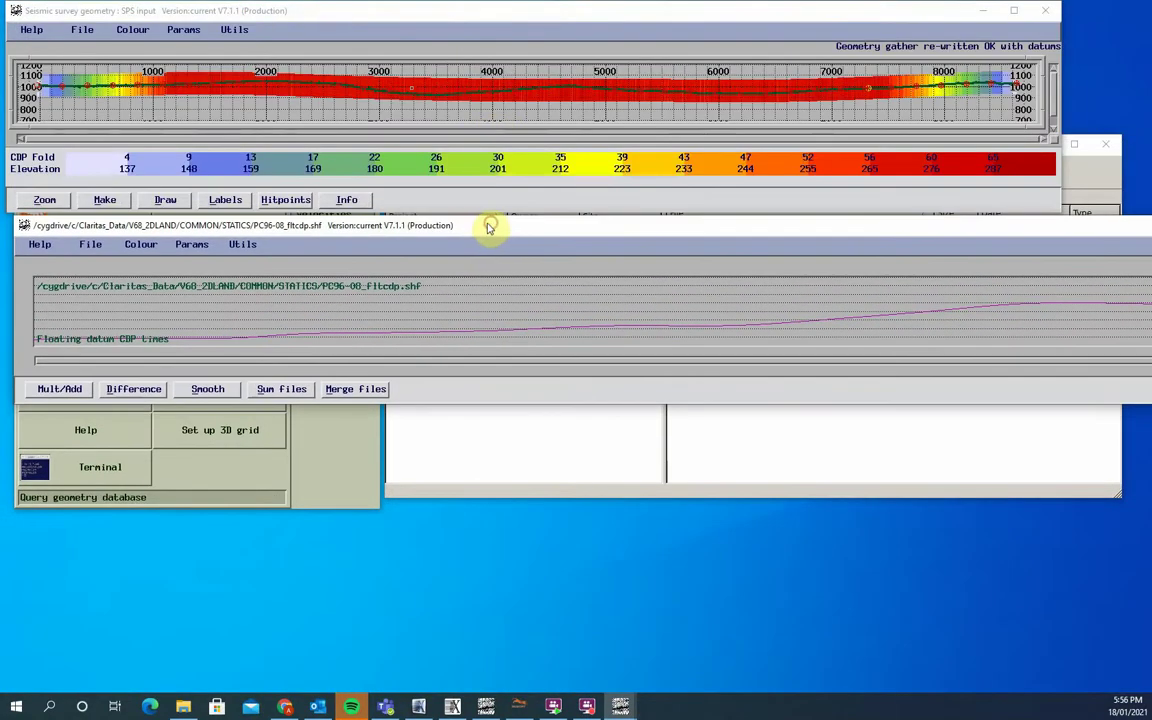
click(163, 199)
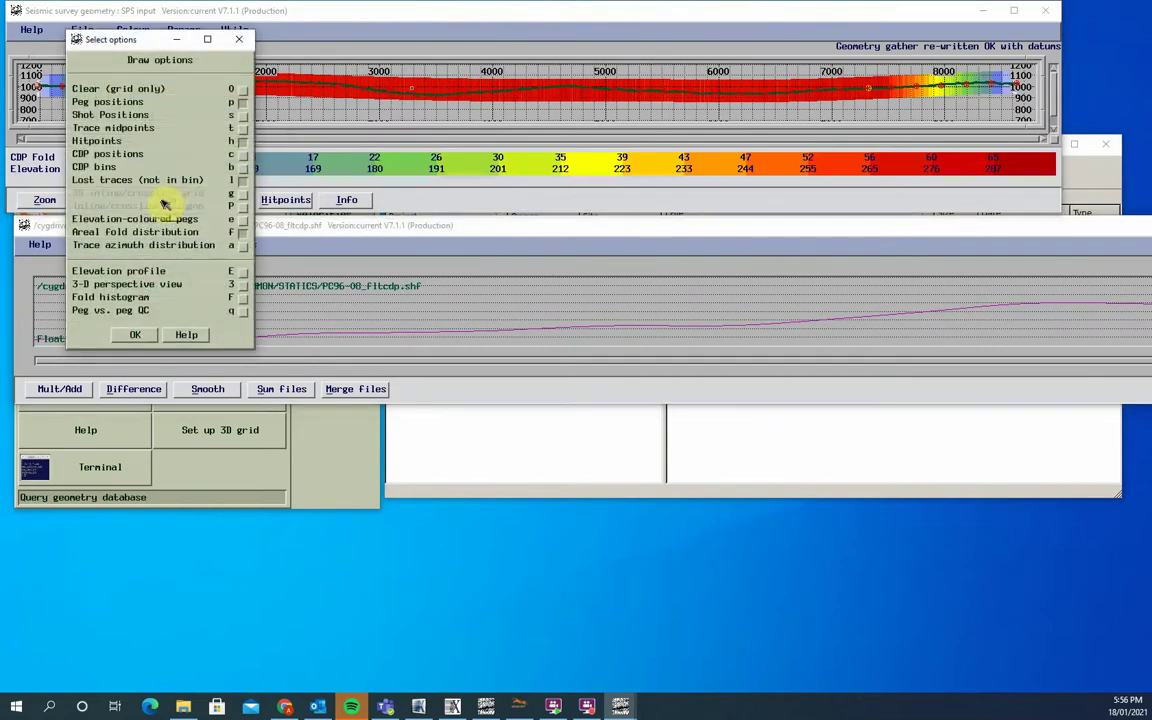
click(135, 334)
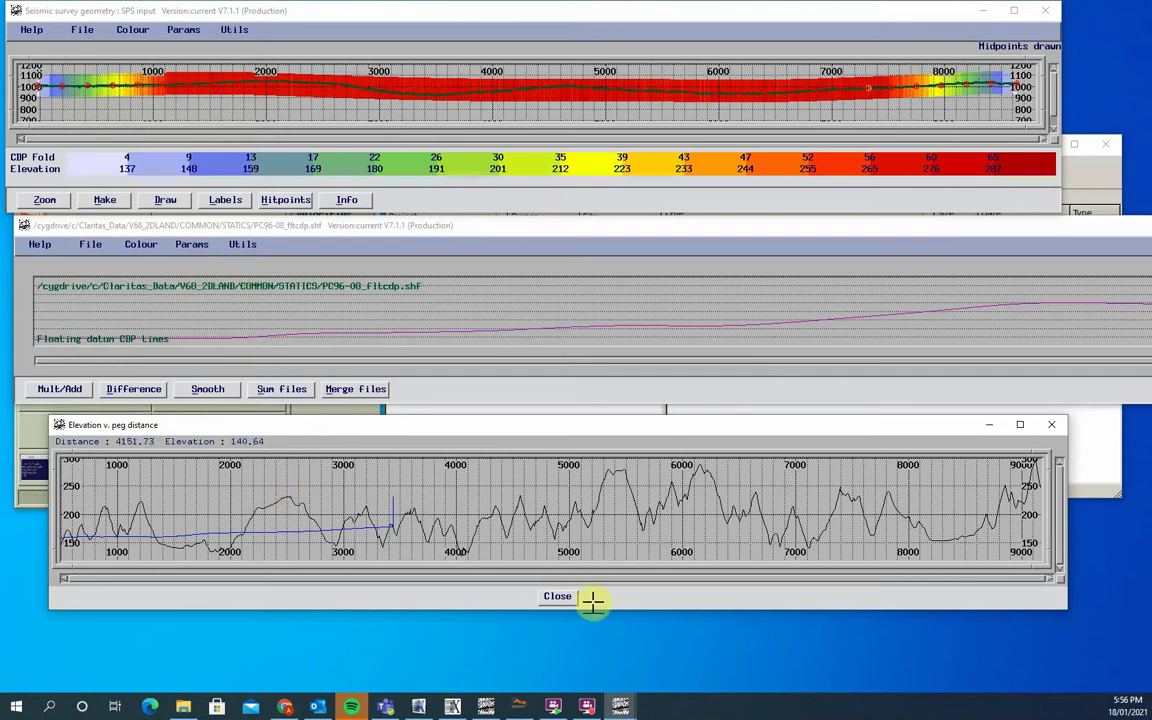
Step: Close the elevation profile and exit the floating datum times viewer
click(557, 596)
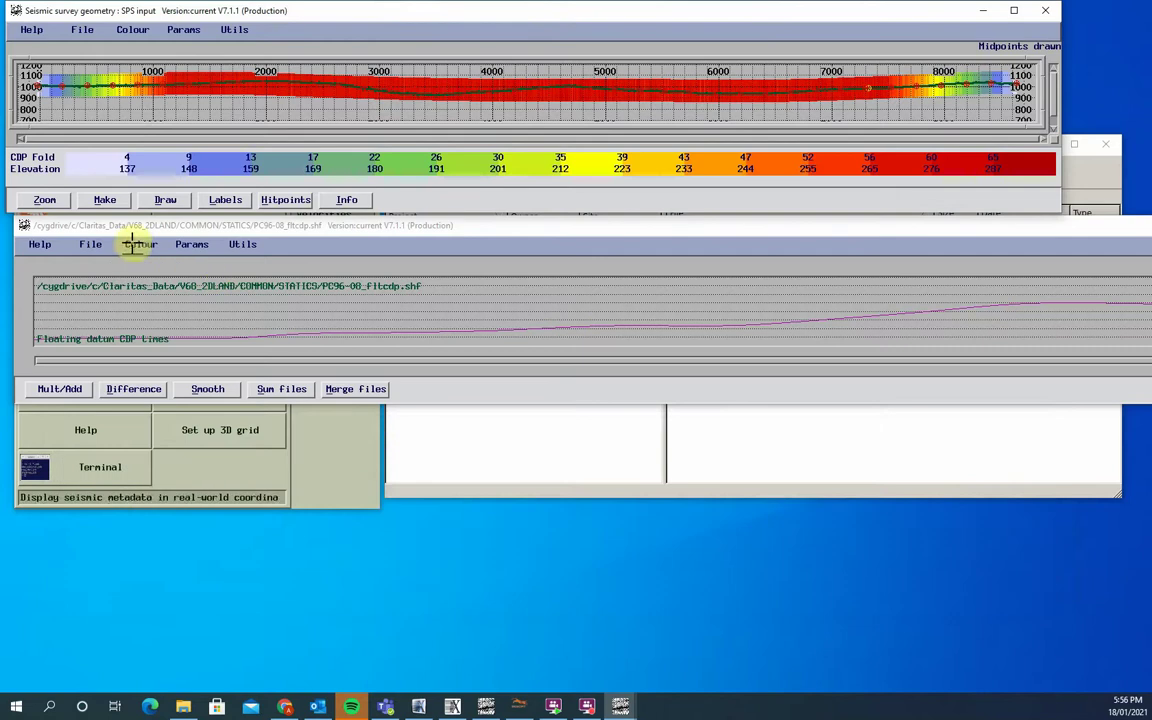
click(89, 243)
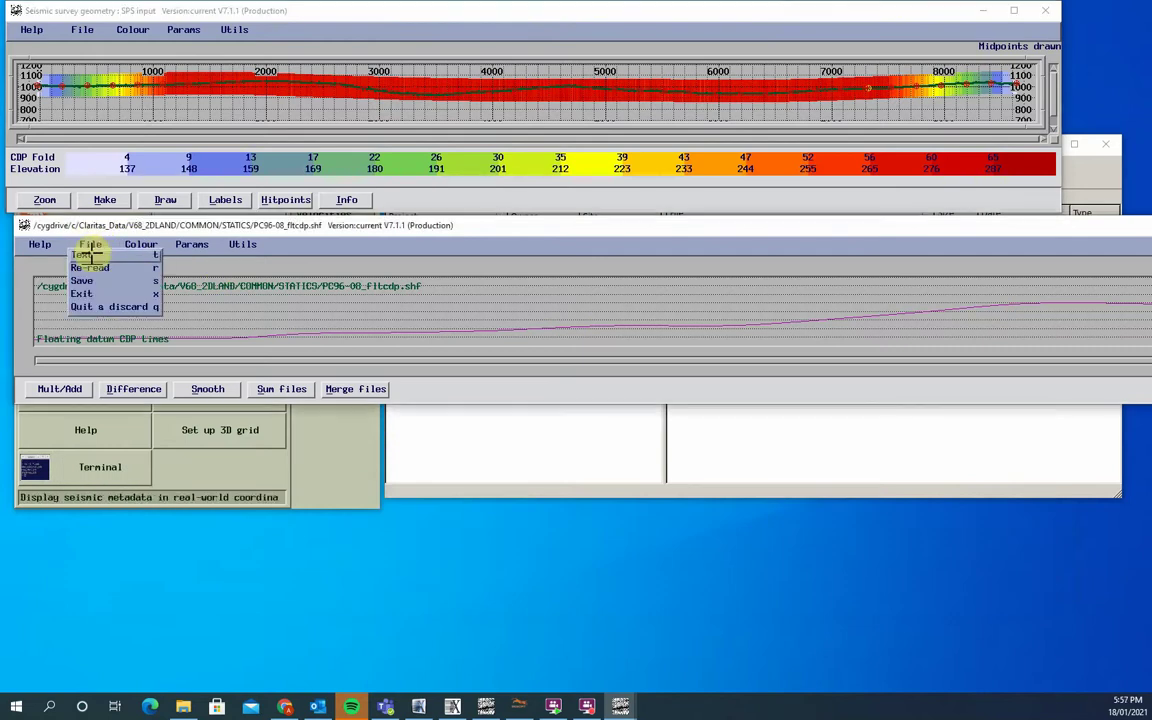
click(88, 295)
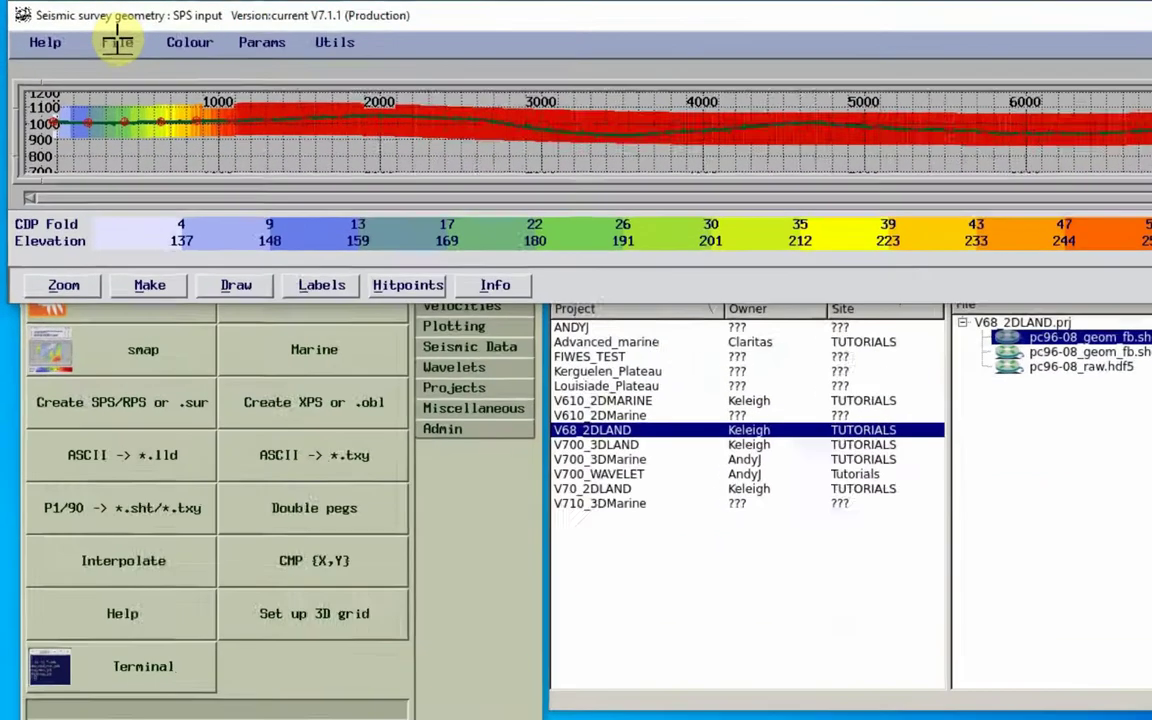
Step: Write the geometry into pc96-08_geom_fb.shots trace headers in decimetres and acknowledge the confirmation
click(87, 30)
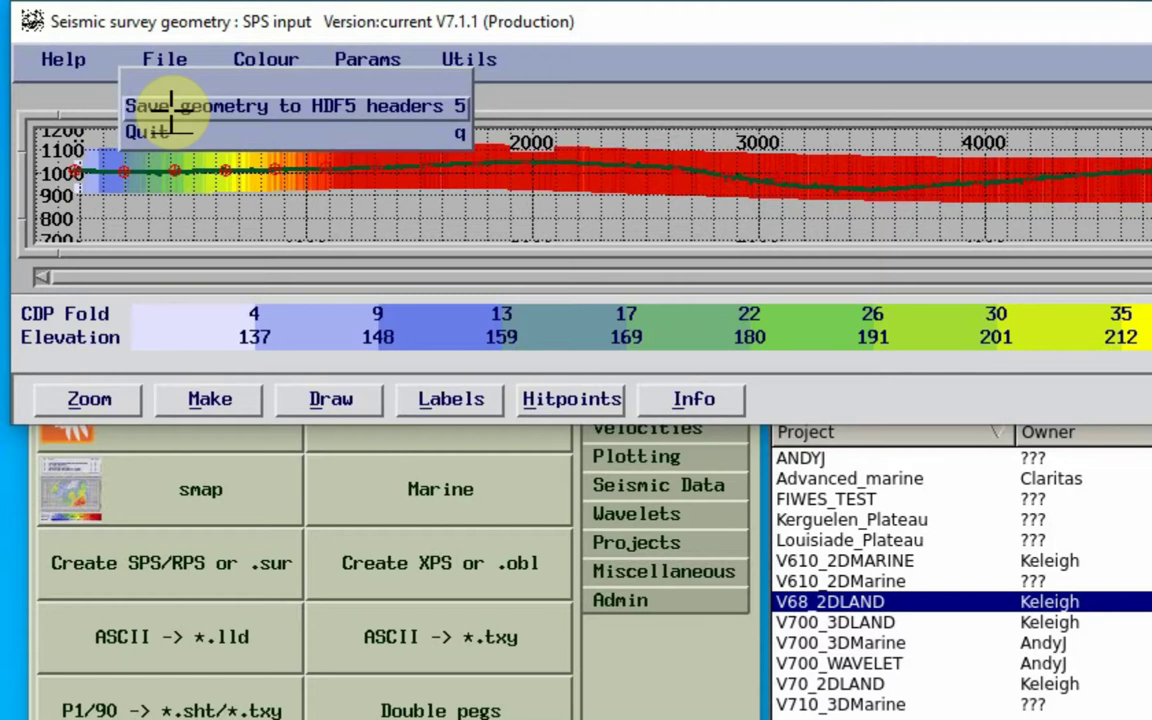
click(172, 108)
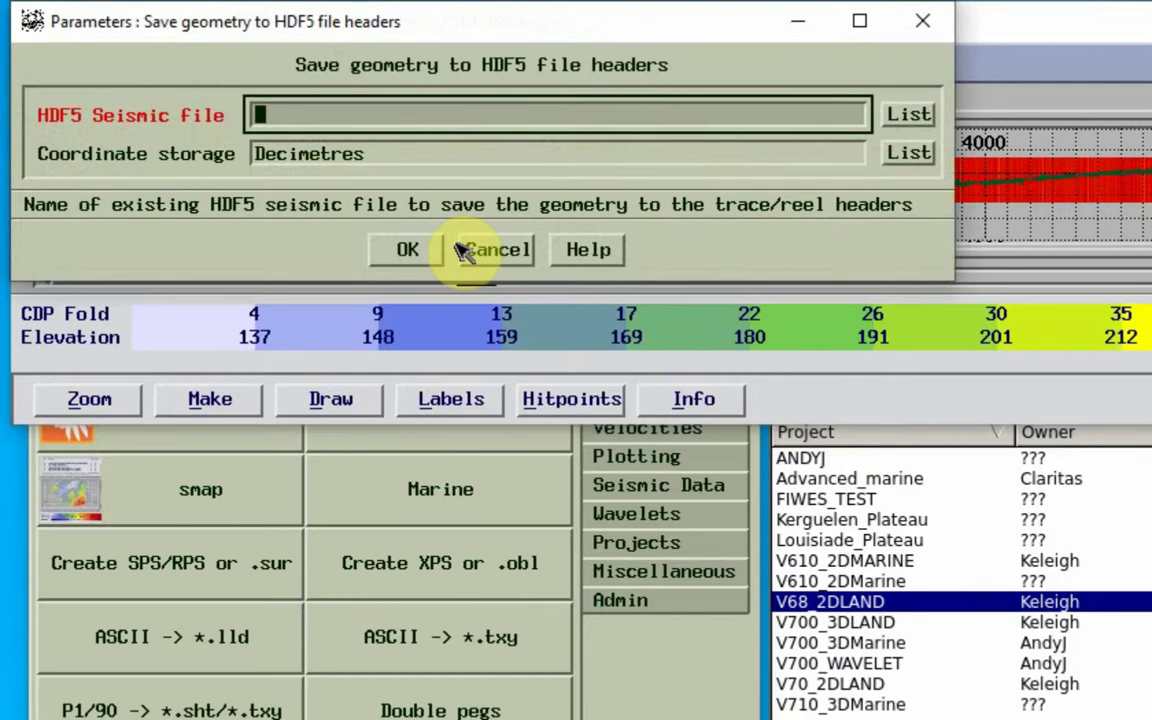
click(907, 114)
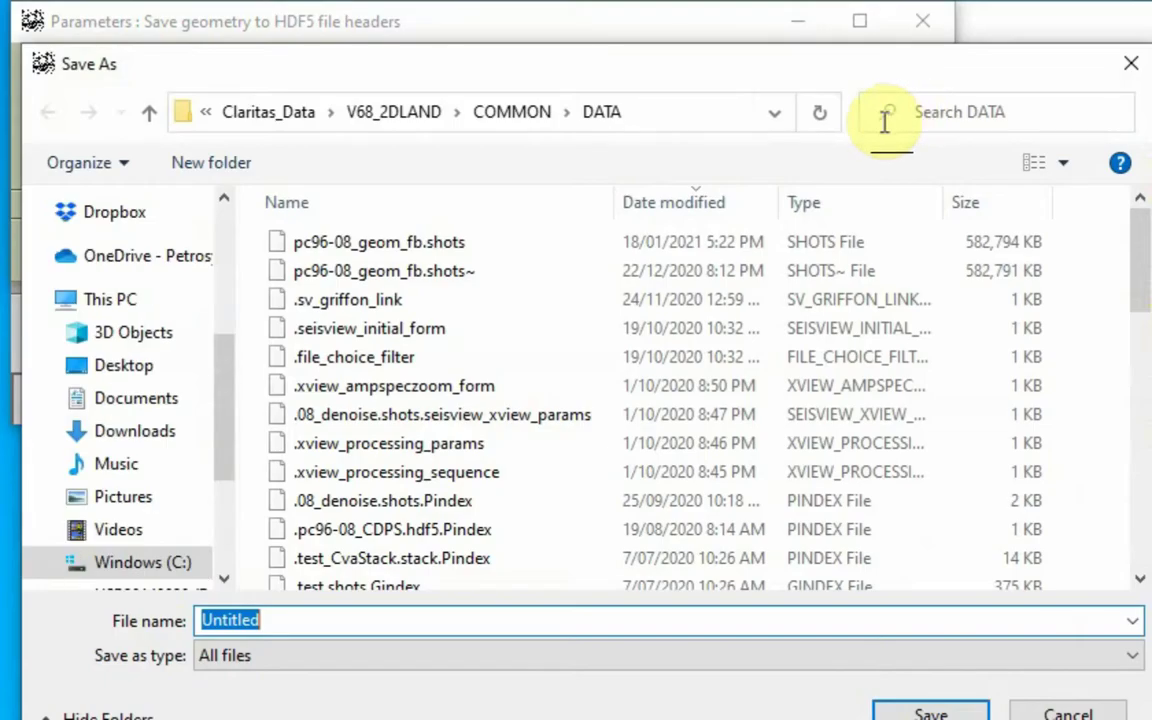
double_click(381, 243)
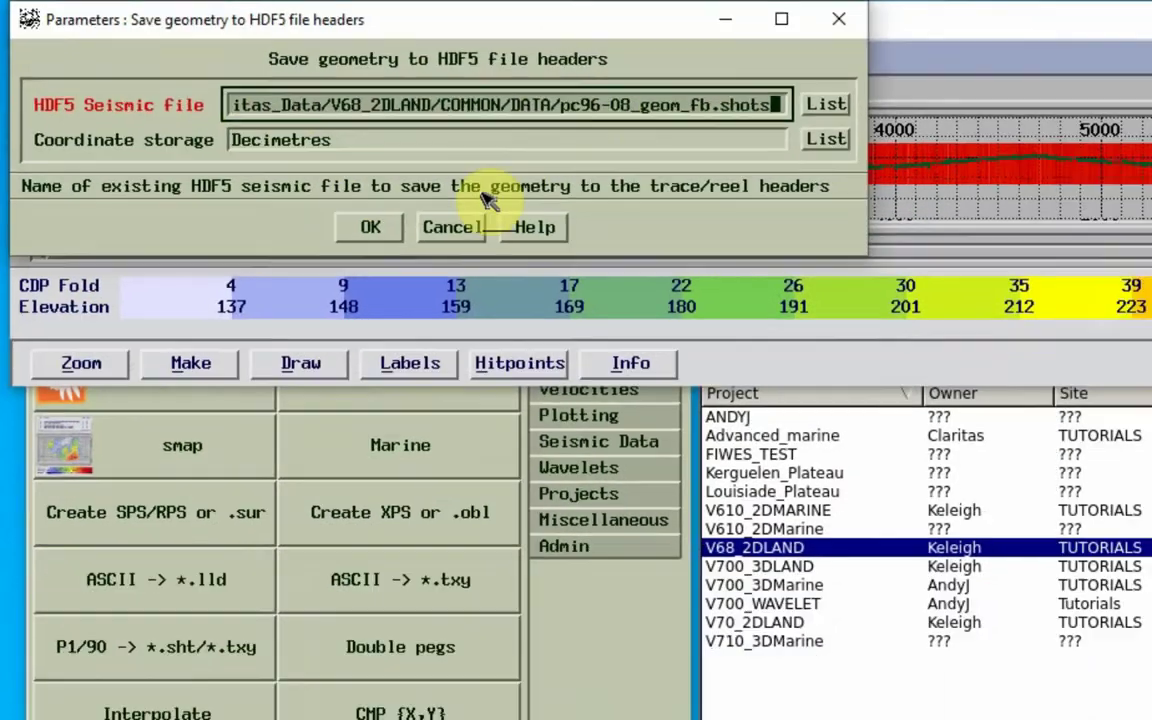
click(405, 250)
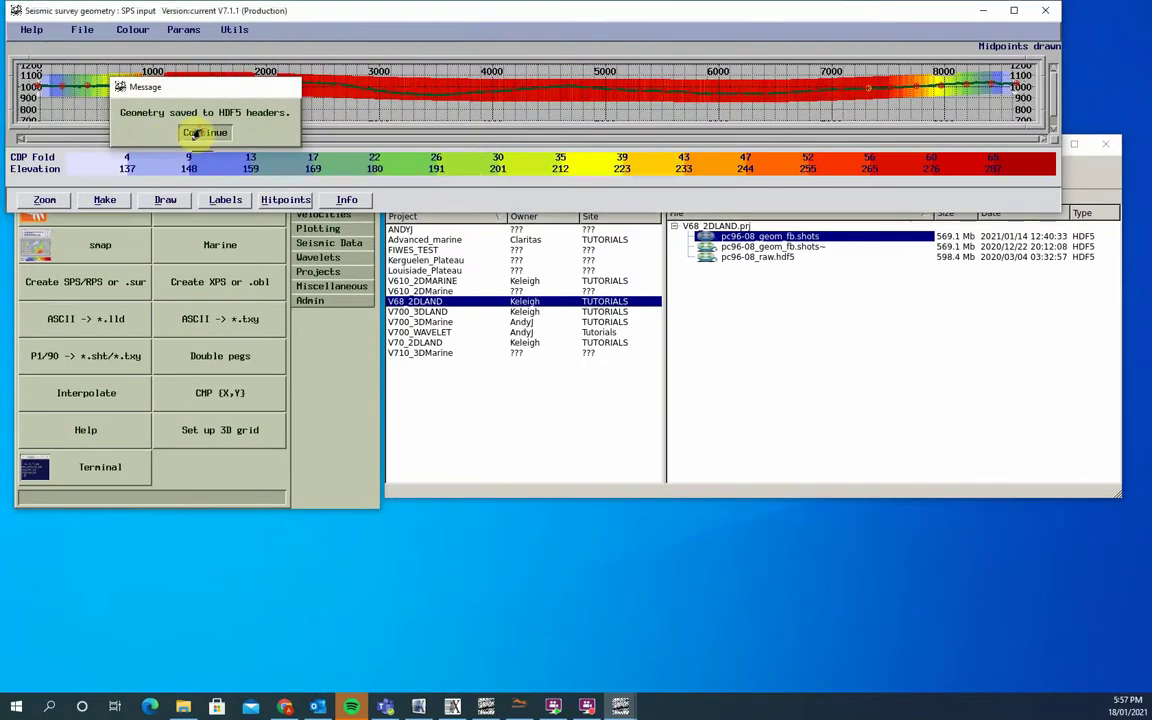
click(194, 132)
click(81, 30)
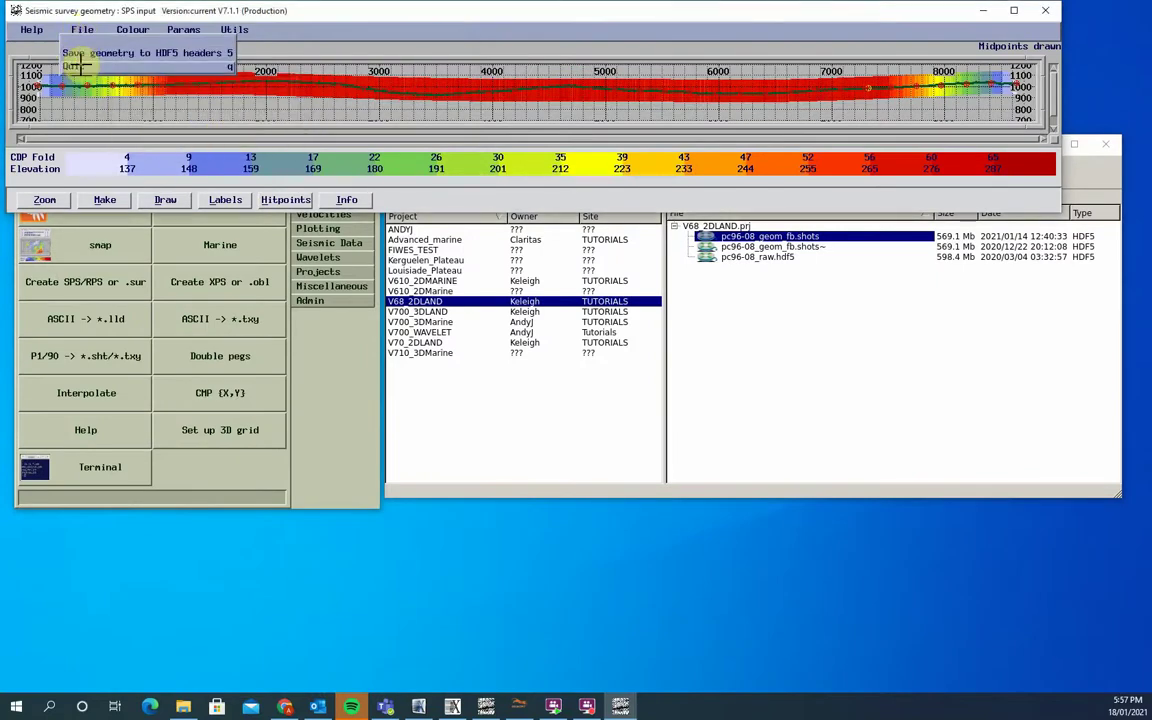
Step: Quit the survey geometry tool and load 01_merge_geometry.job into the job editor
click(95, 66)
click(306, 170)
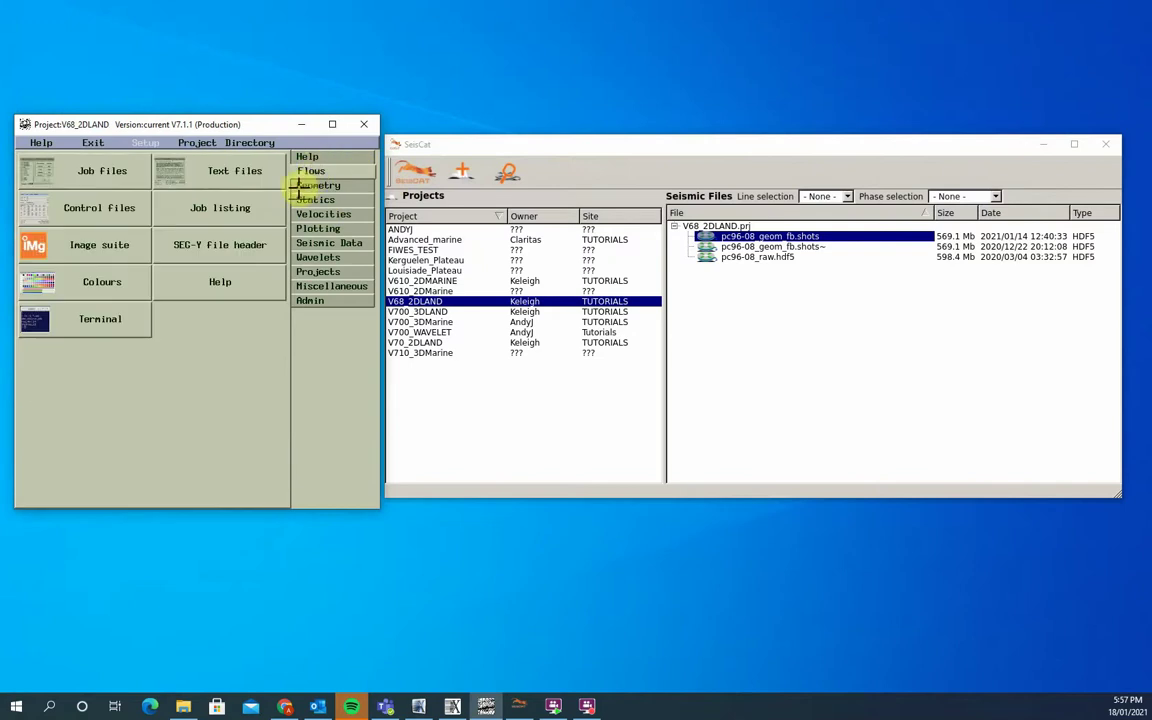
click(90, 170)
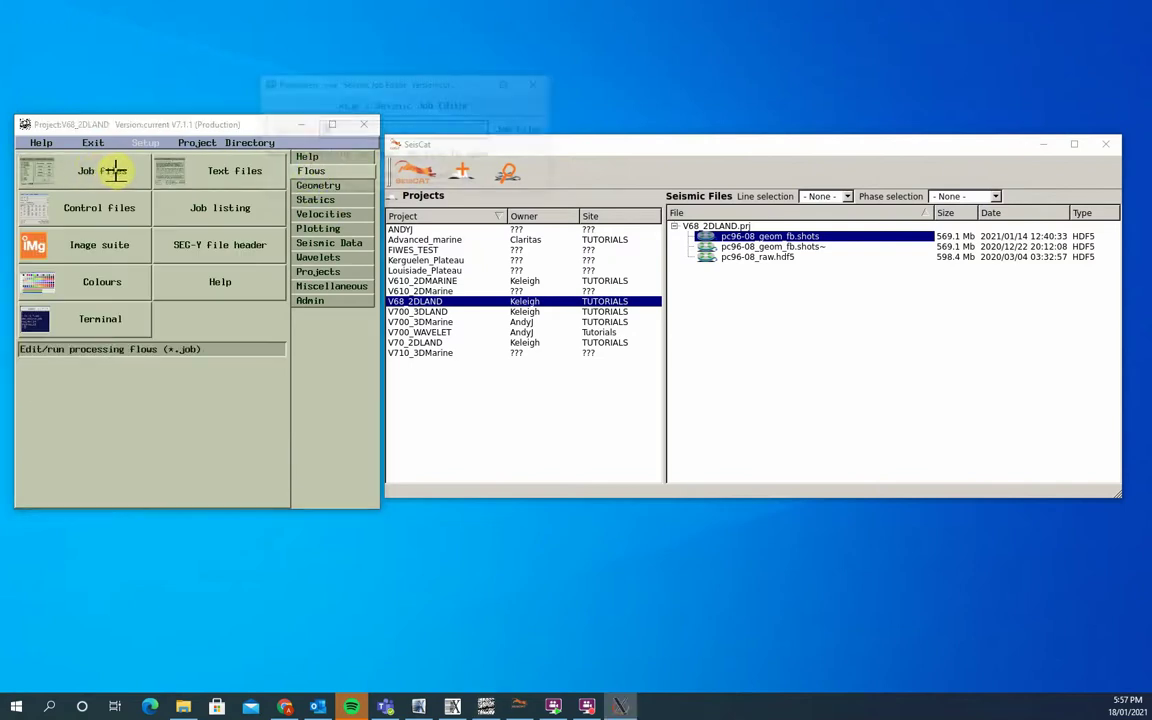
click(521, 131)
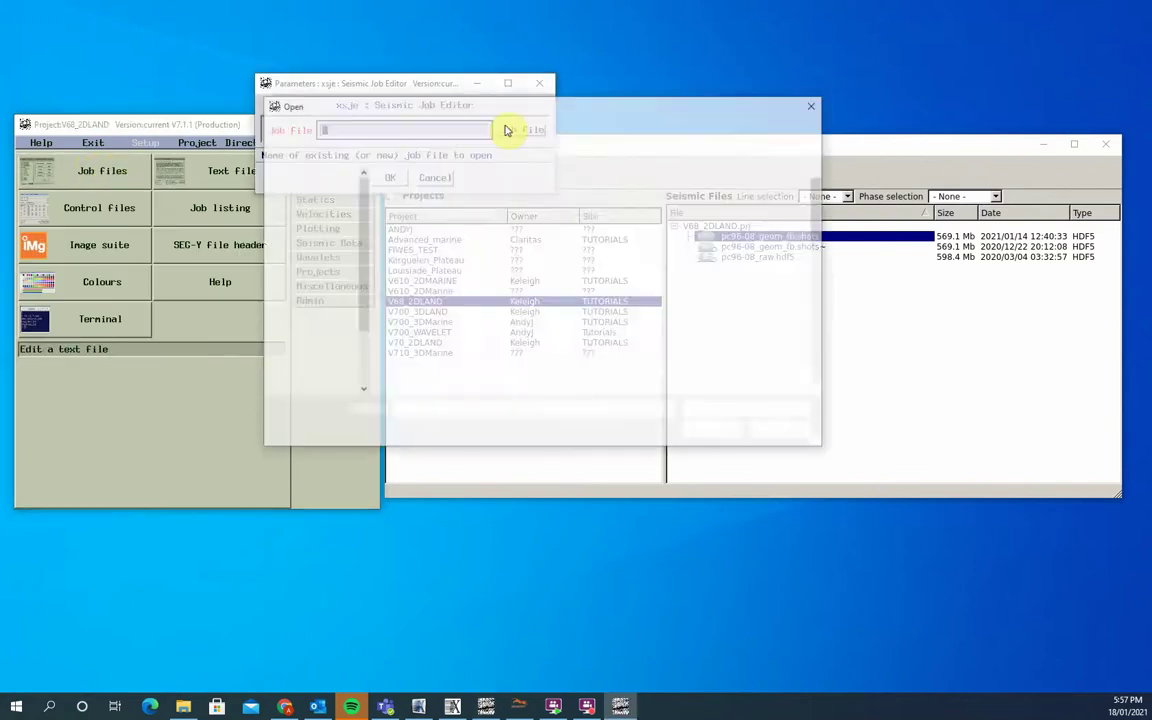
click(430, 209)
double_click(421, 209)
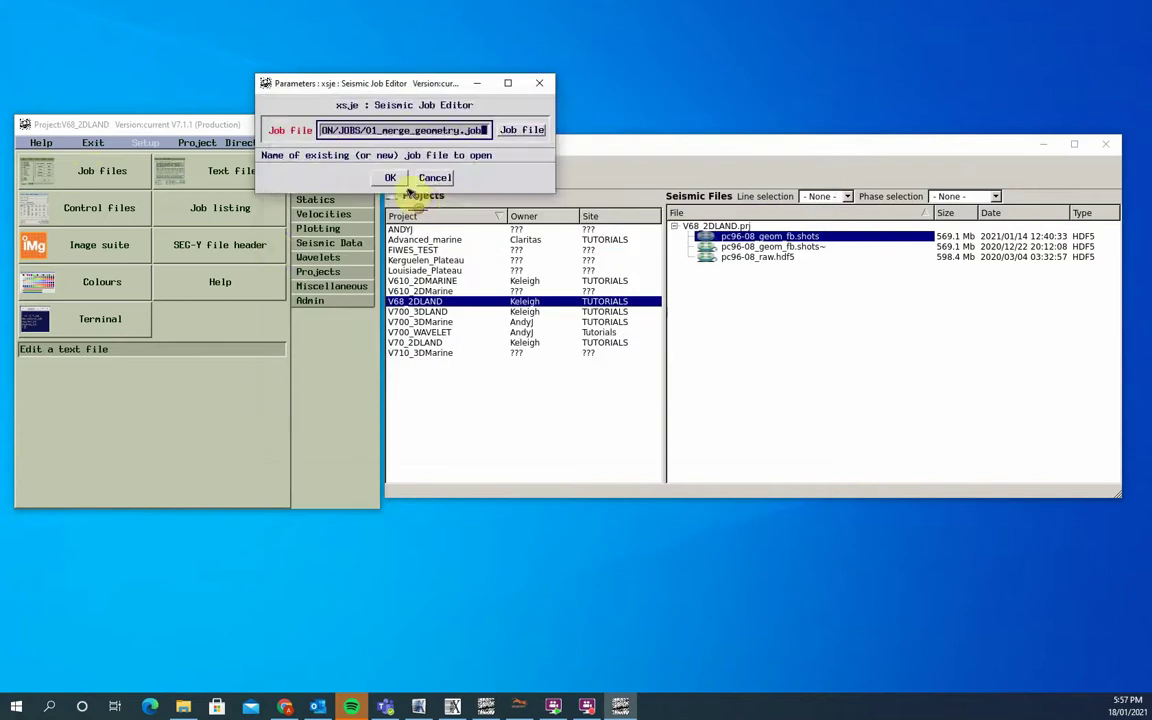
click(388, 176)
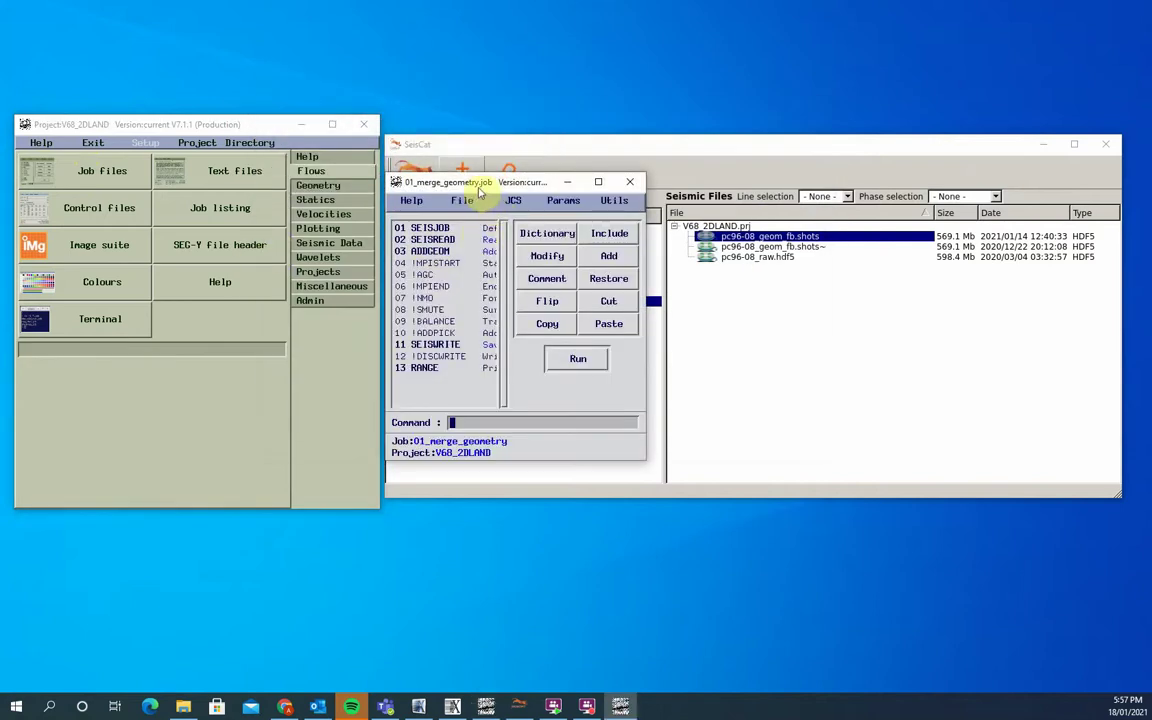
Step: Review the SEISREAD raw-data input parameters of the job
drag(481, 185, 183, 121)
click(140, 182)
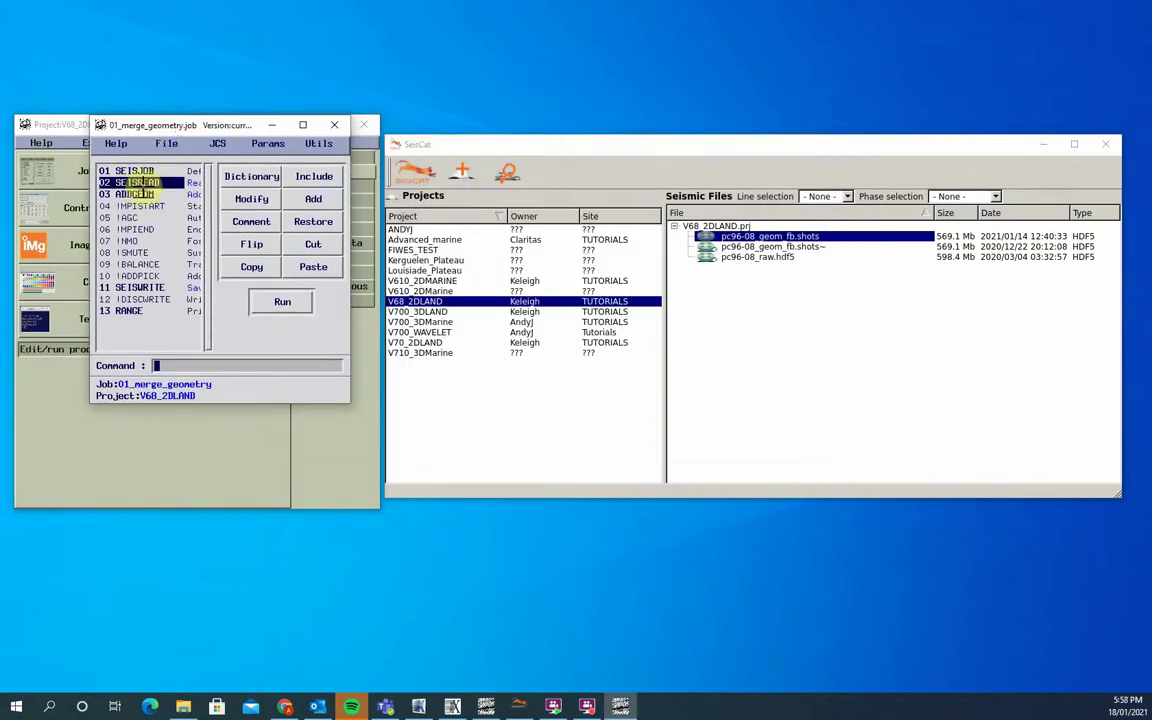
double_click(140, 182)
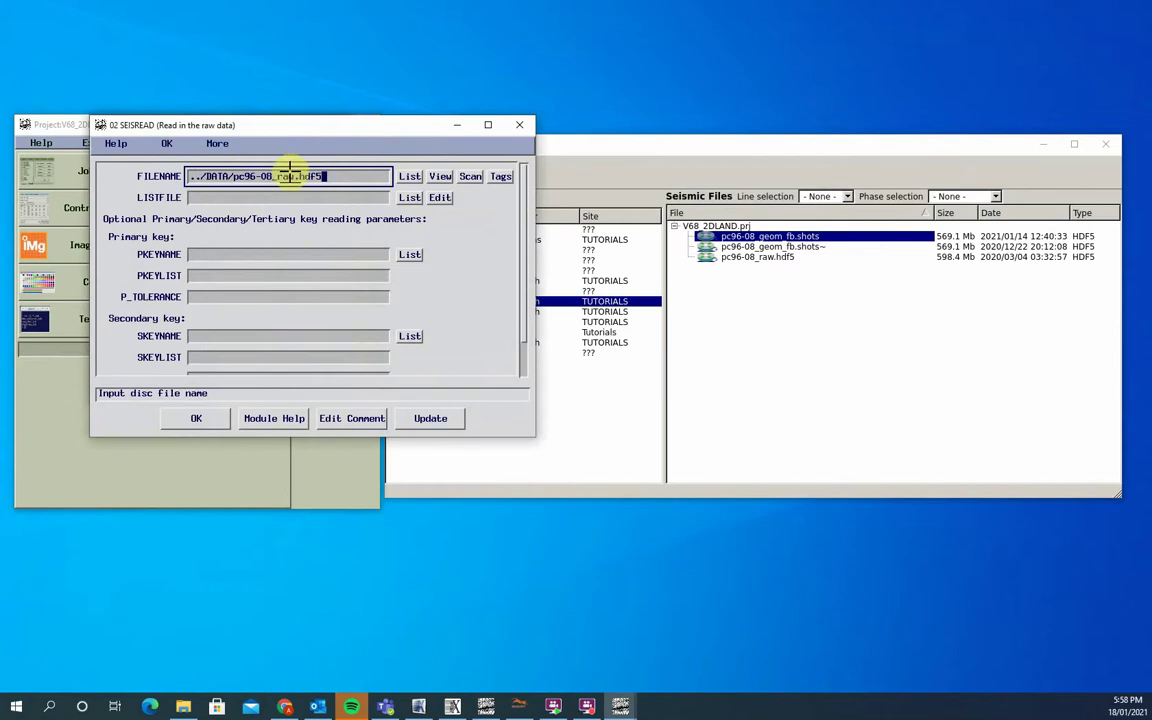
click(196, 418)
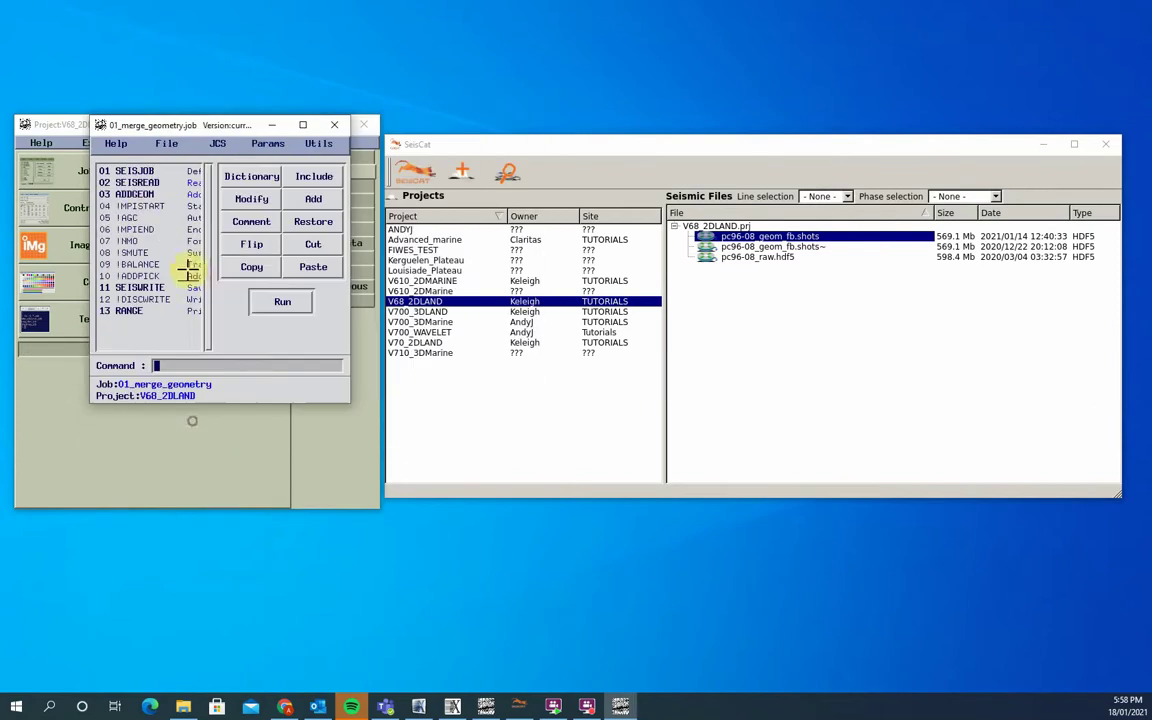
Step: Set ADDGEOM's GEOMFILE to Video_test.geom, then quit the job discarding changes
double_click(143, 195)
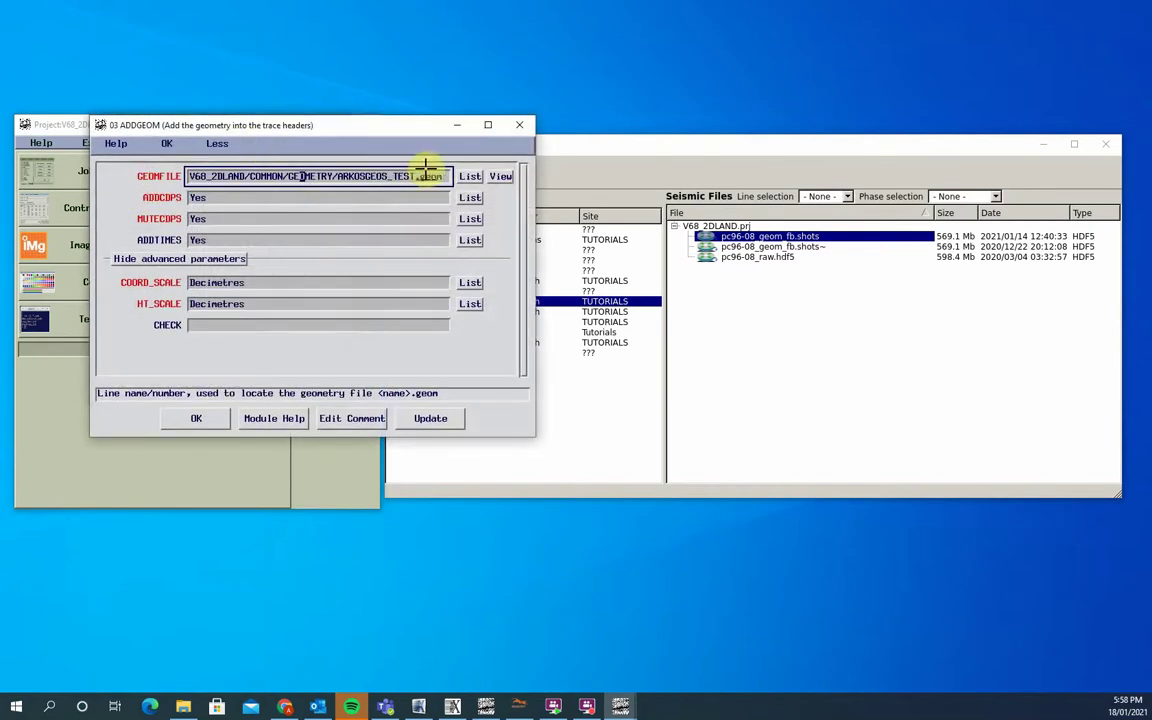
click(467, 175)
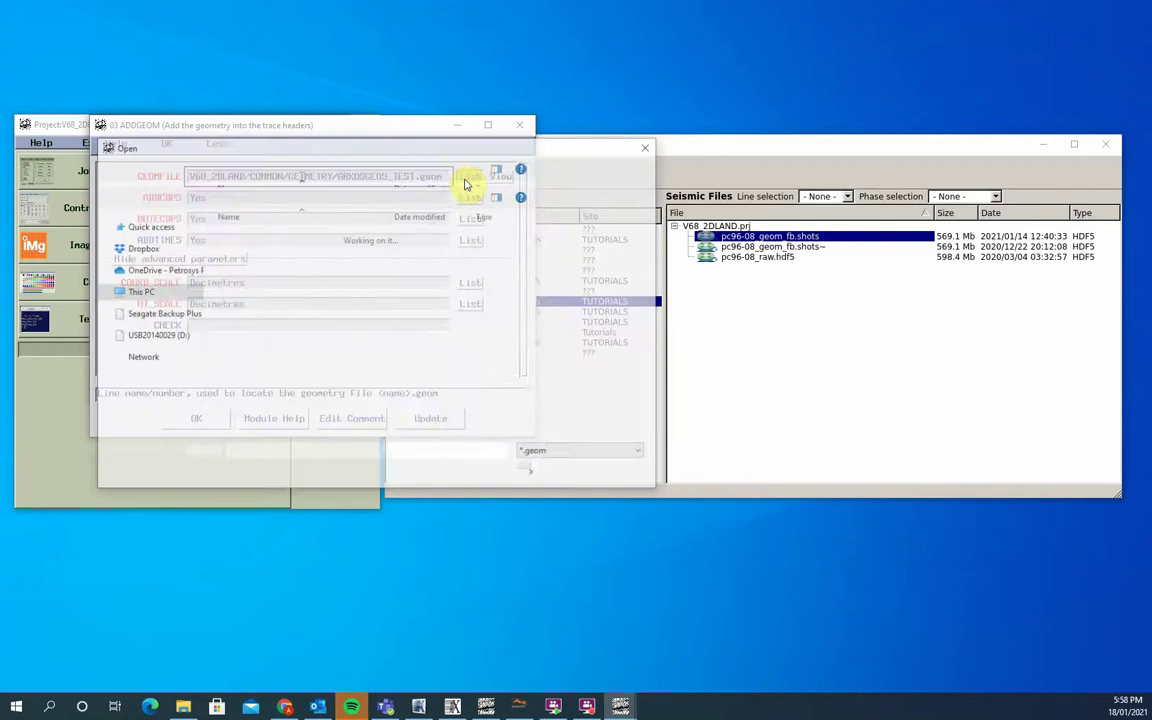
click(280, 279)
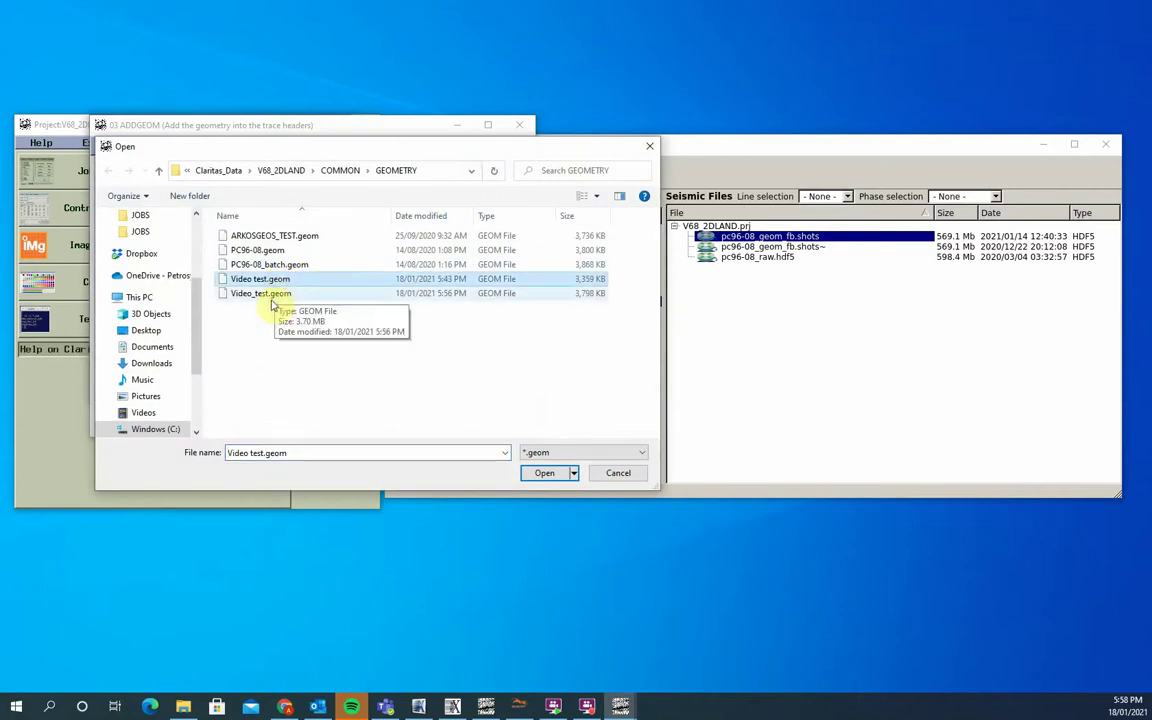
click(272, 294)
click(556, 474)
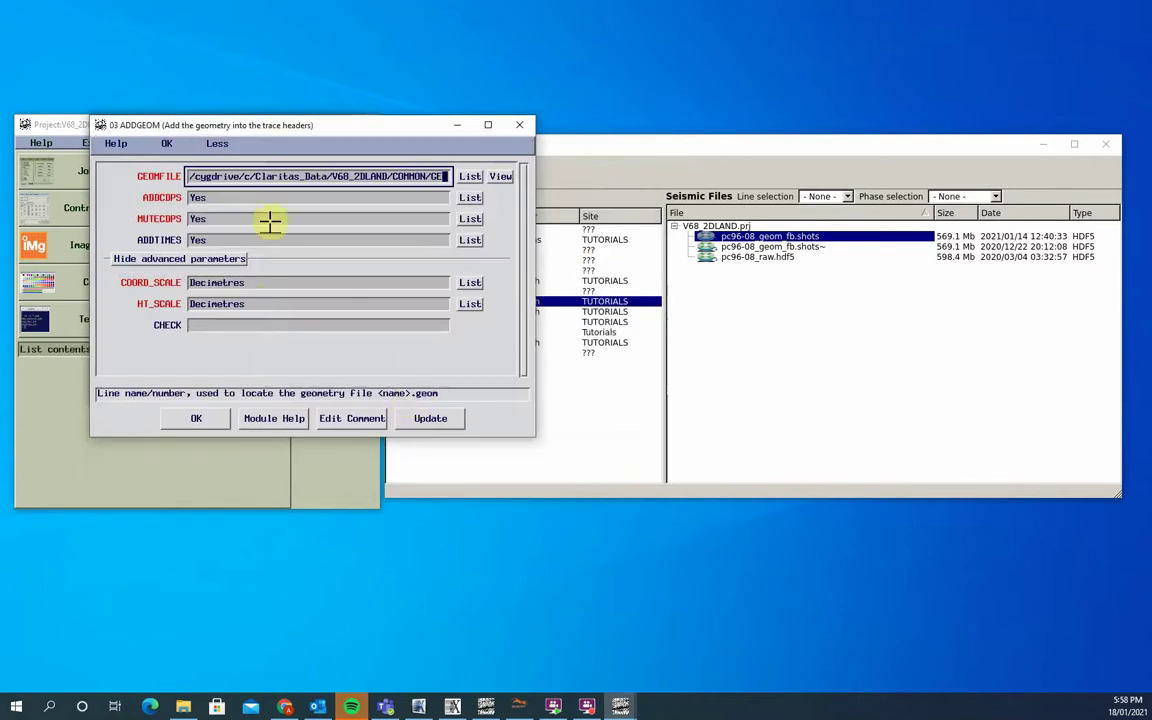
click(198, 419)
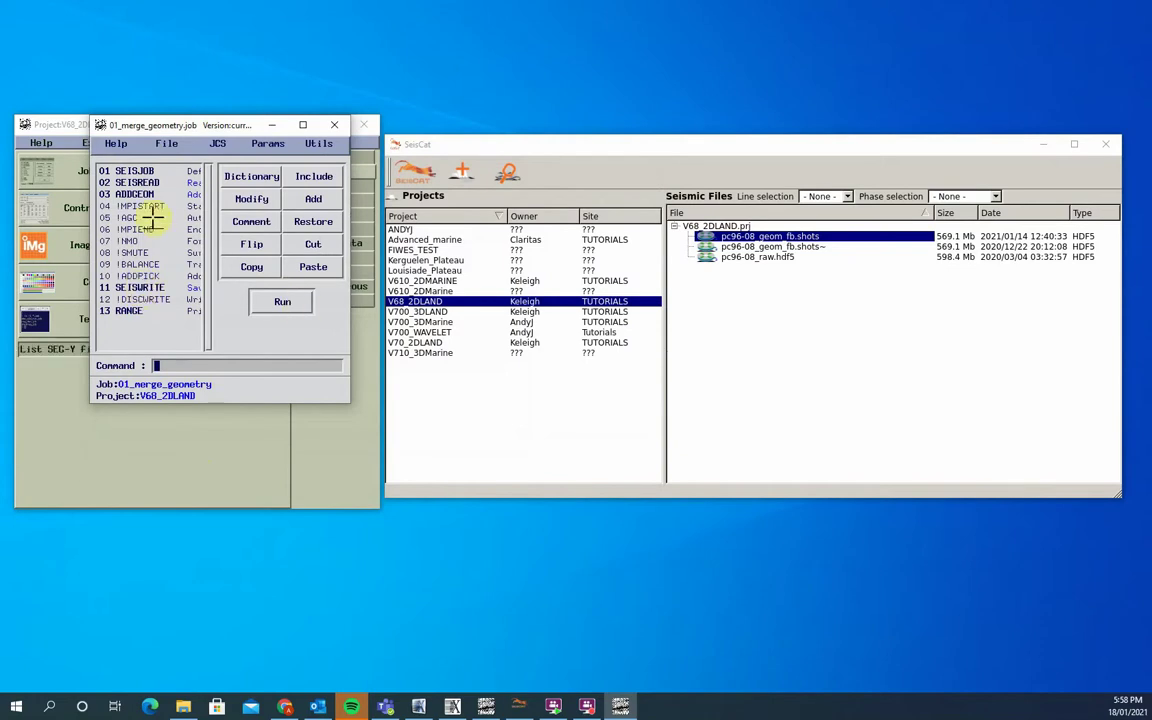
click(162, 145)
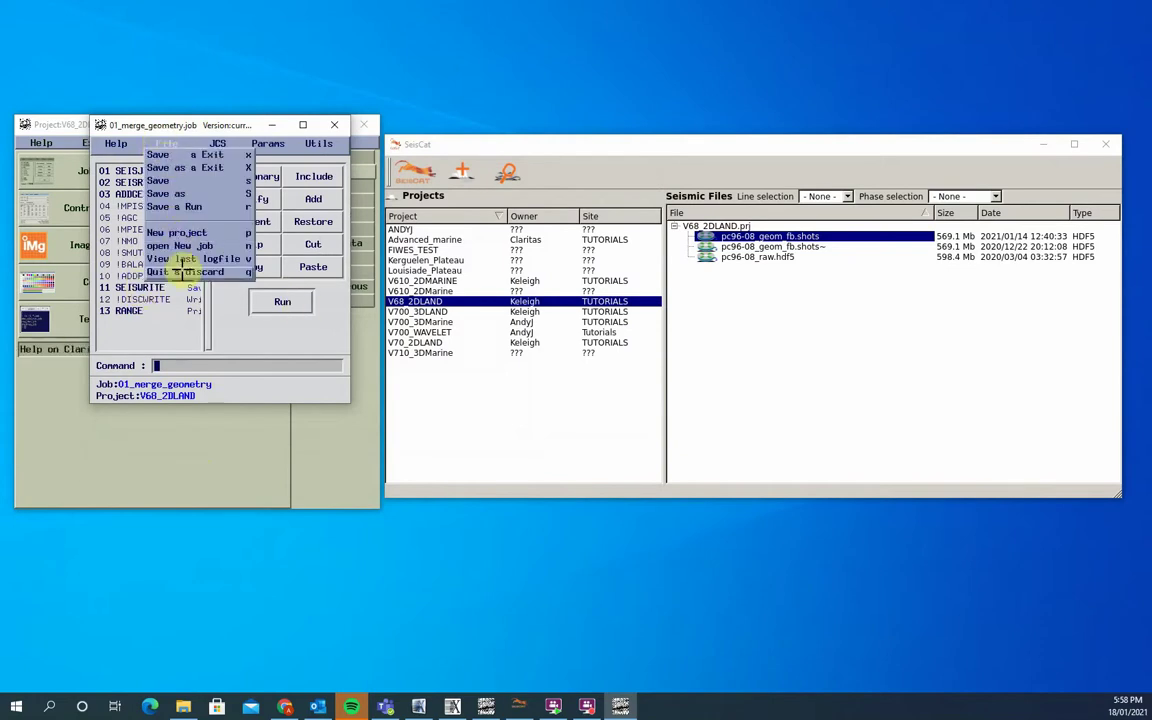
click(184, 270)
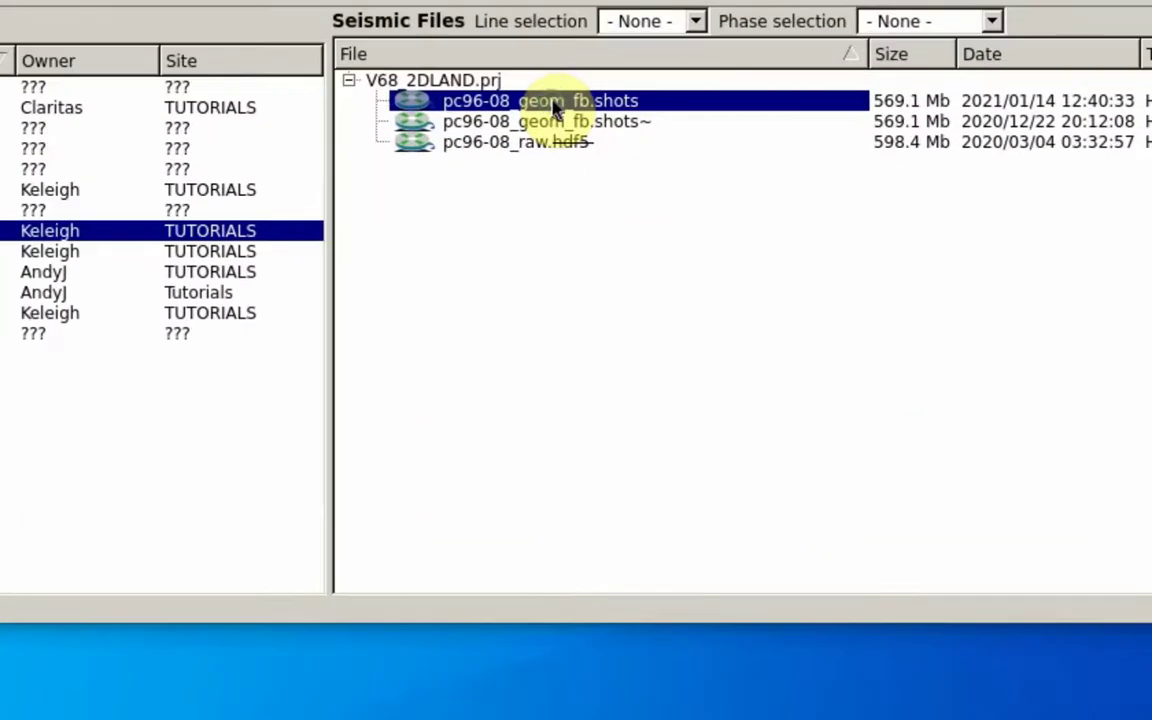
Step: Build the geometry for pc96-08_geom_fb.shots with the default bin size, then quit the geometry window
right_click(777, 239)
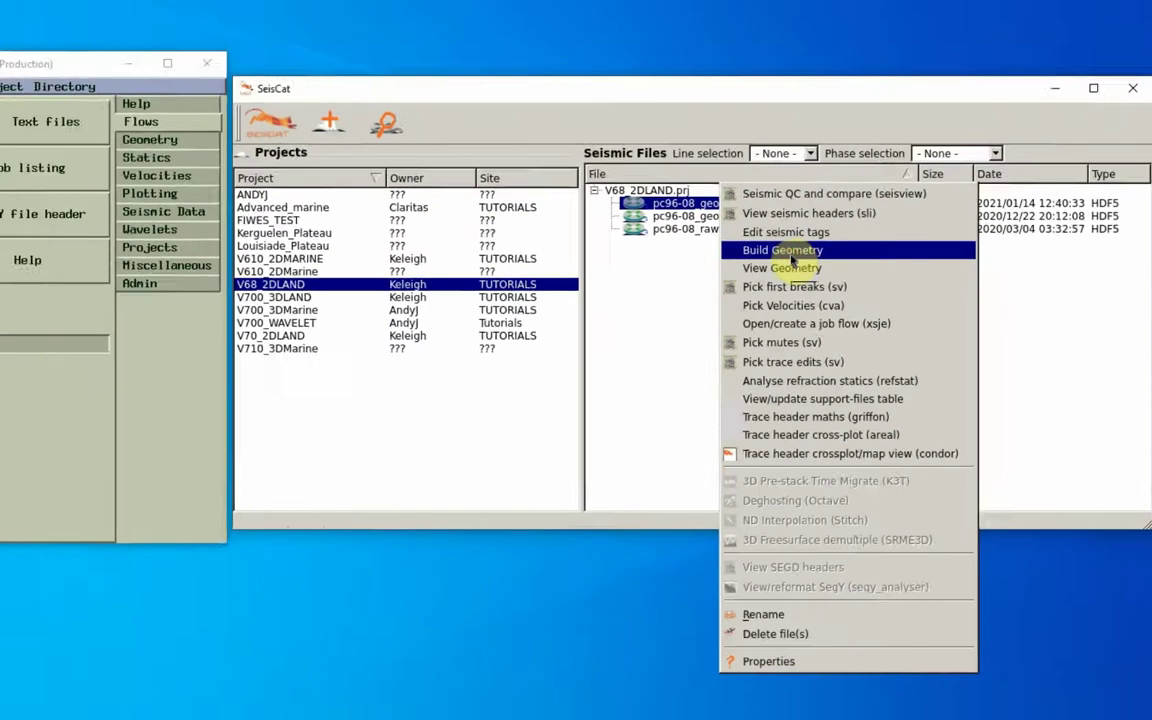
click(668, 180)
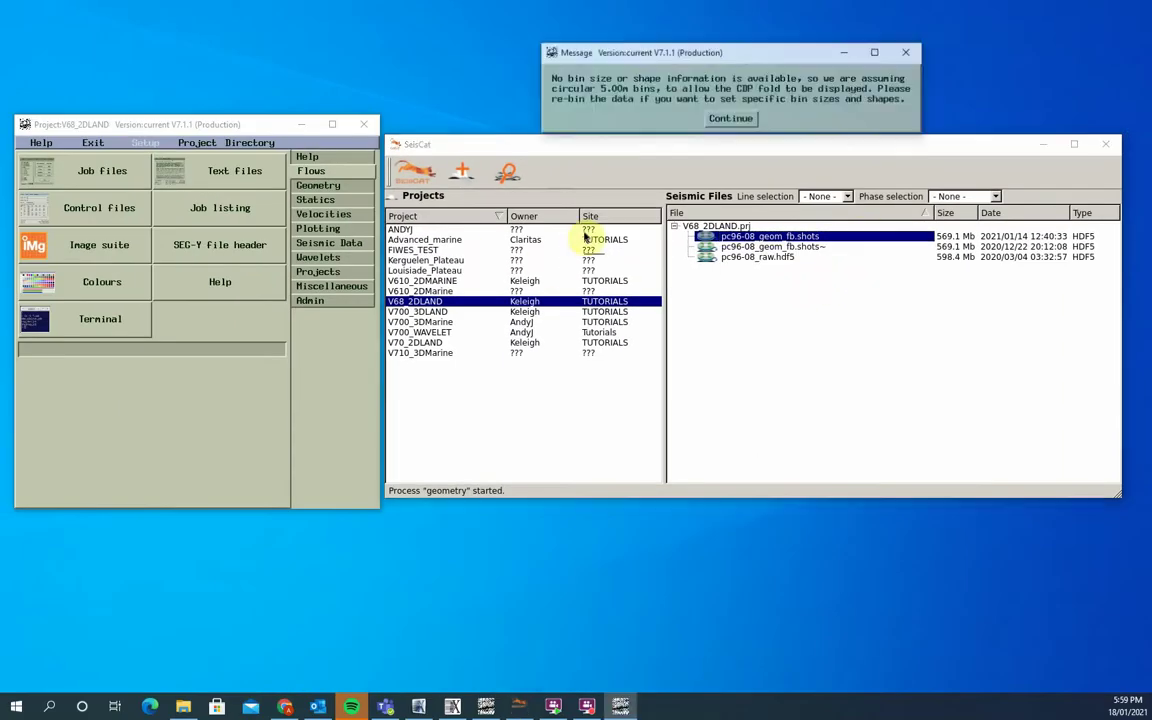
click(731, 119)
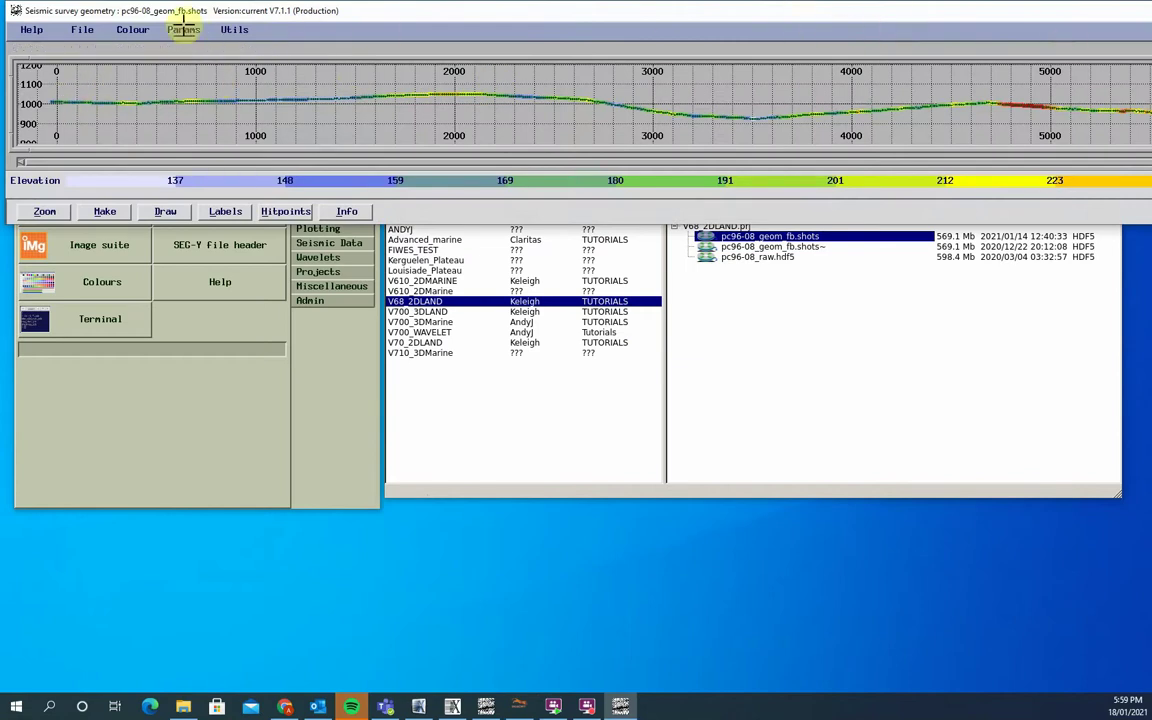
click(77, 29)
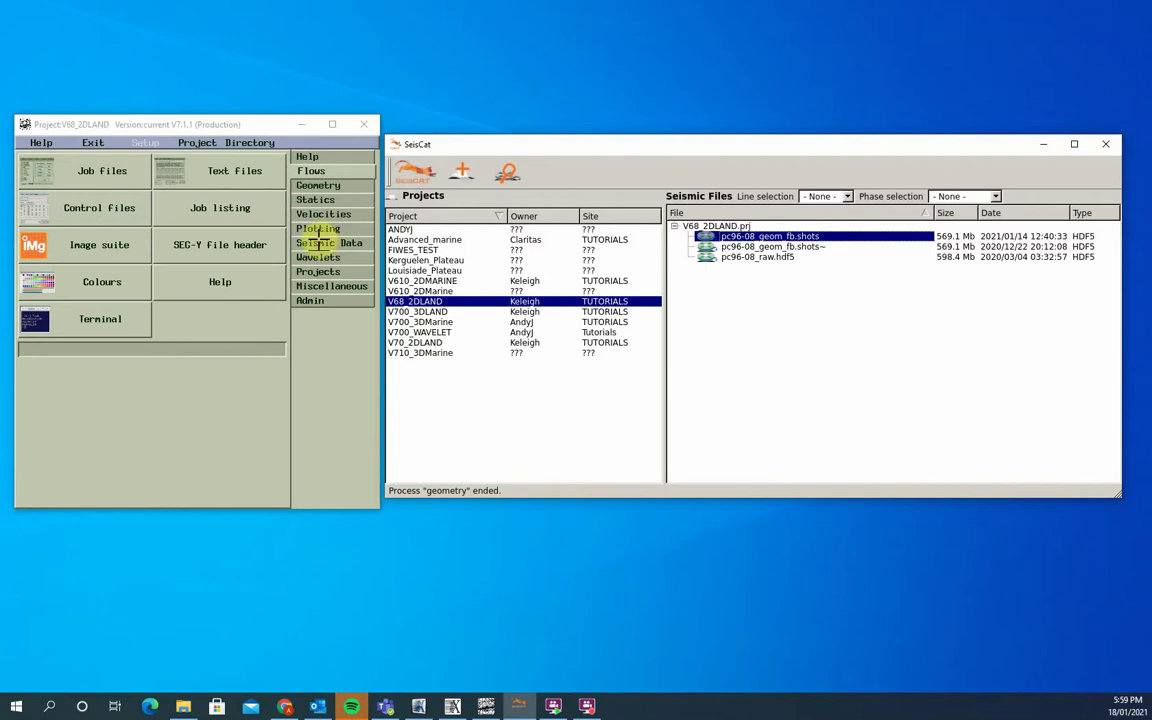
Step: Show the Geometry tab in the Project window's side panel
click(318, 185)
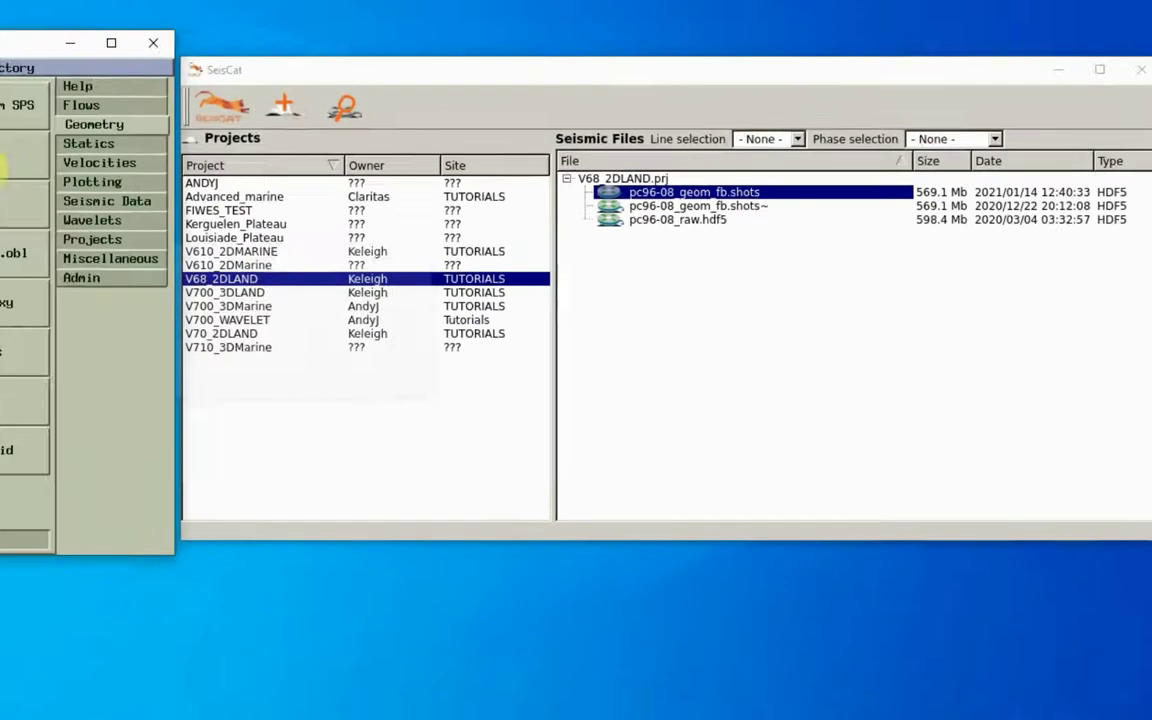
click(240, 212)
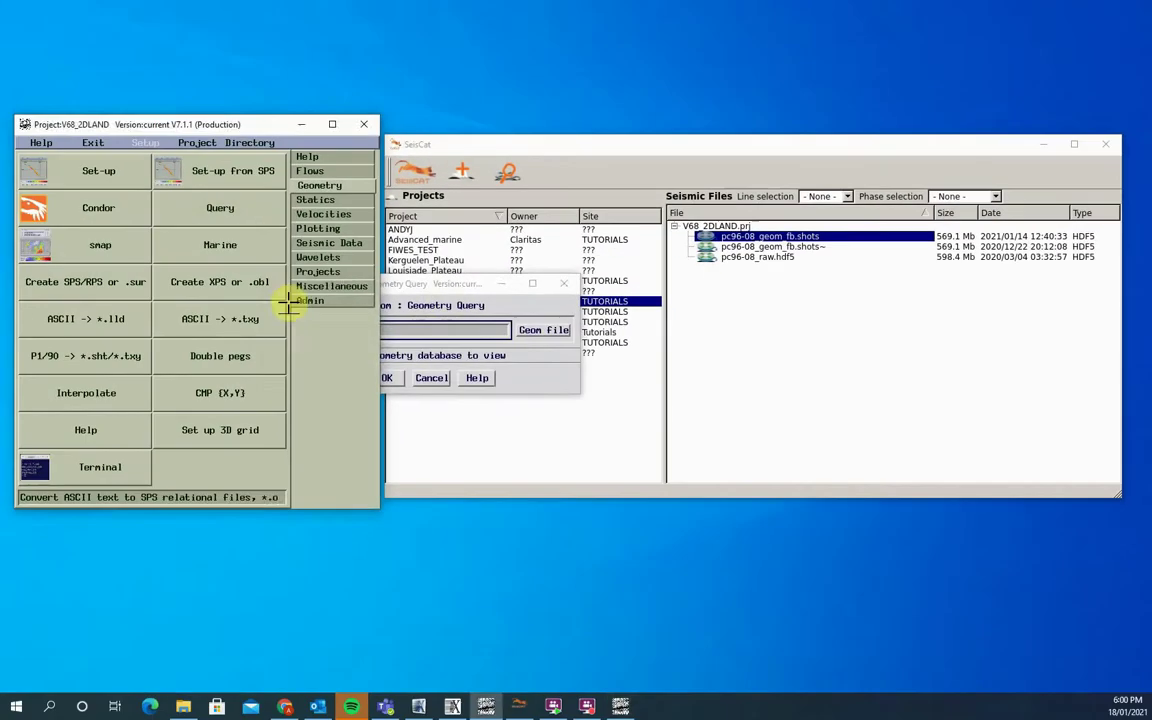
click(544, 331)
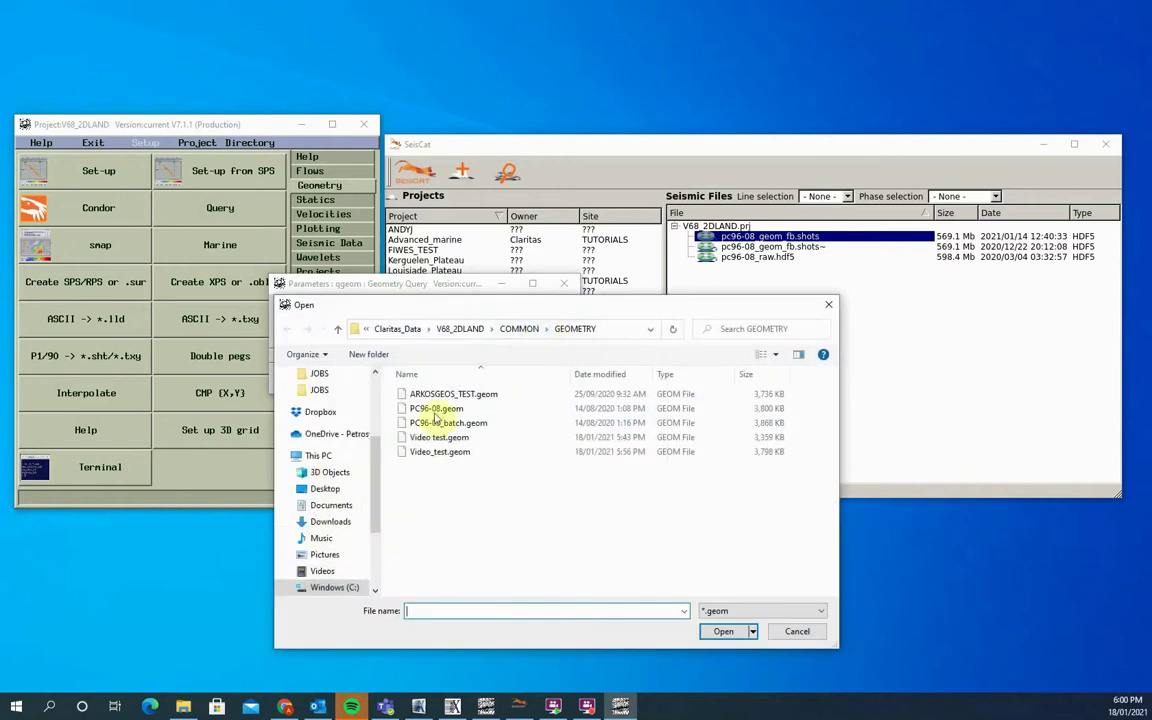
double_click(439, 452)
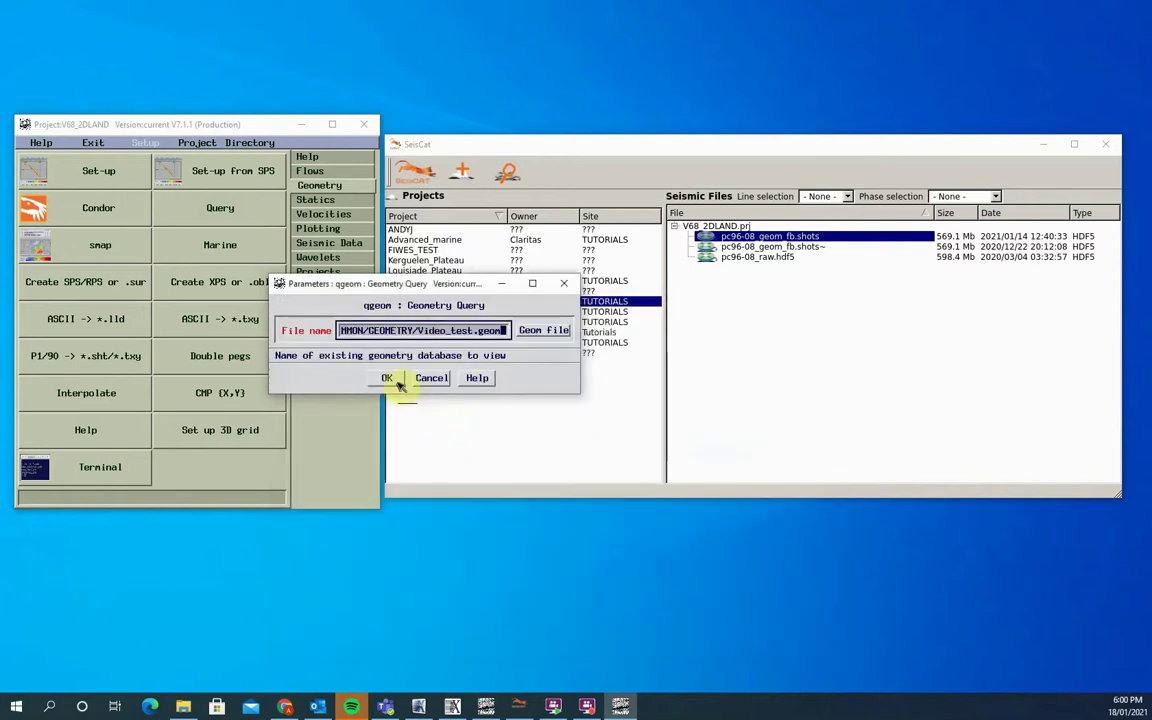
click(397, 381)
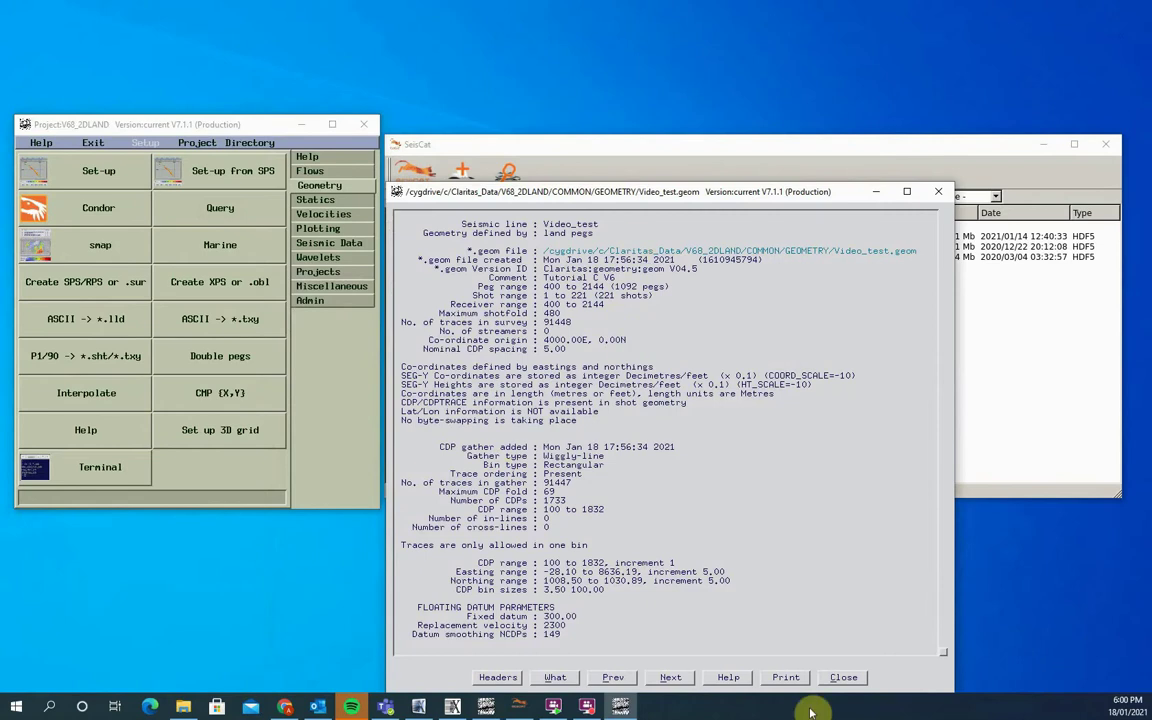
click(843, 677)
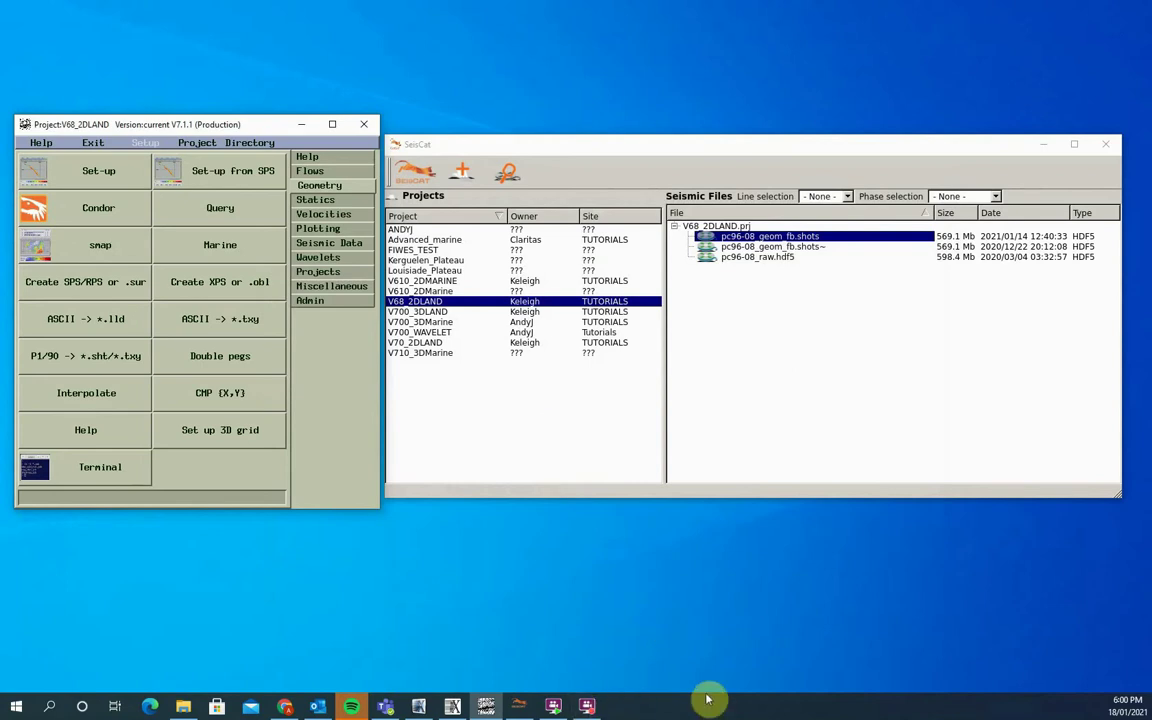
click(587, 706)
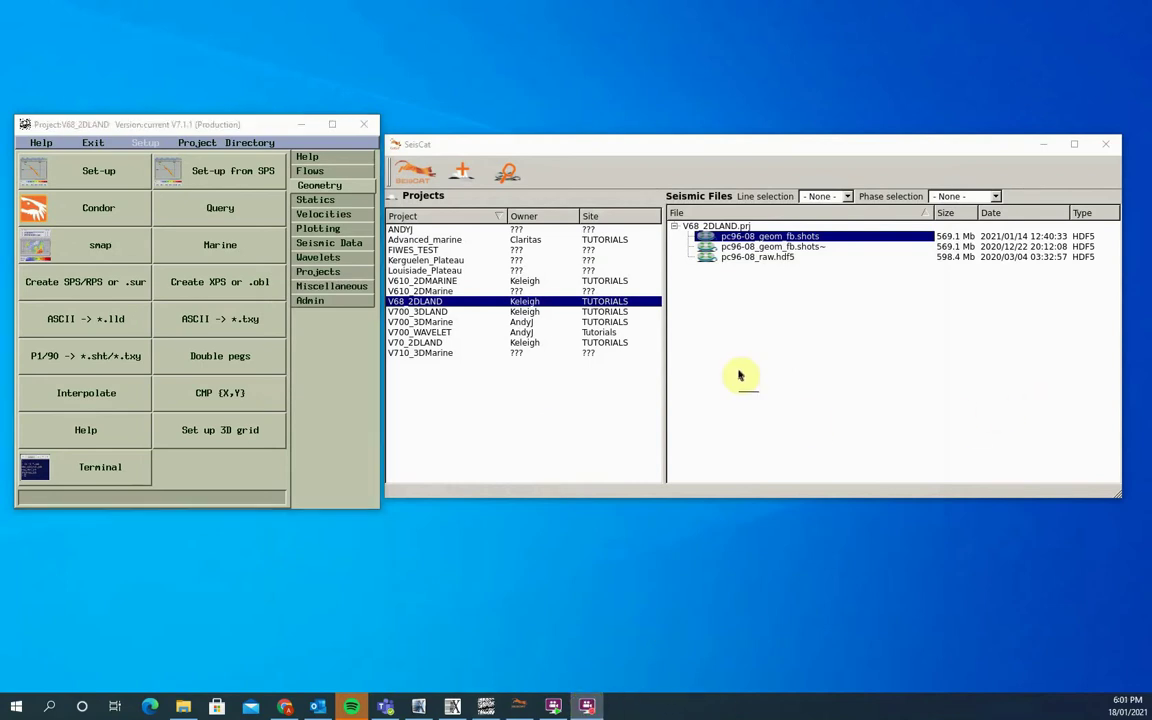